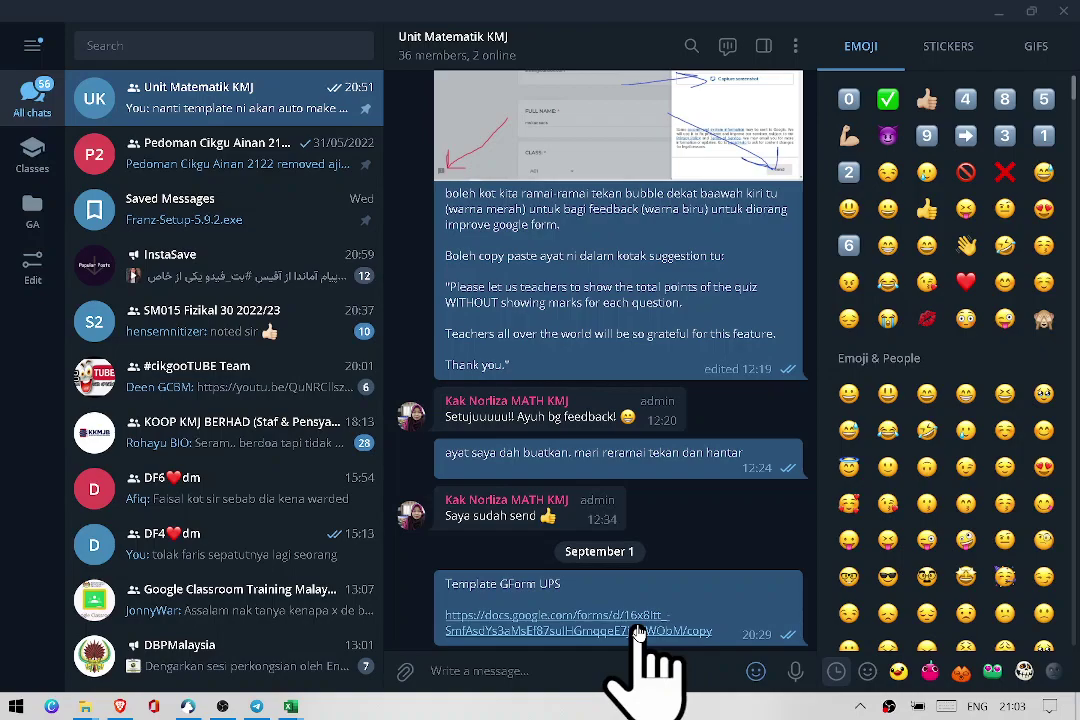
Make a copy of the form from the chat's Template GForm UPS link and rename the copy UPS1.
click(640, 631)
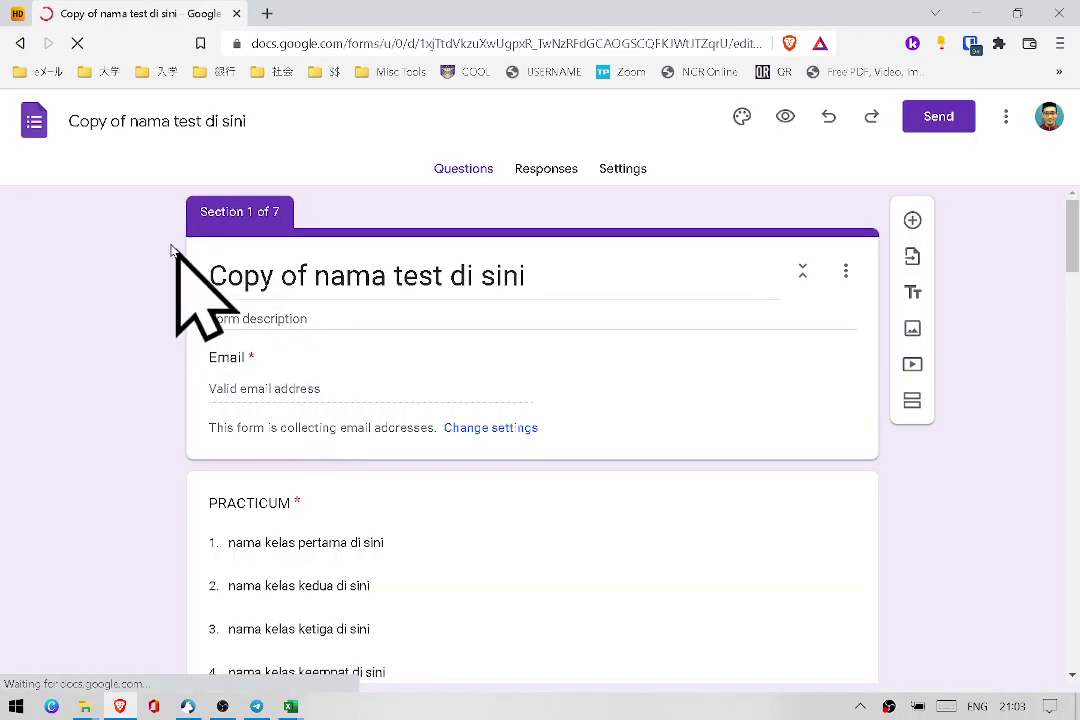
click(113, 153)
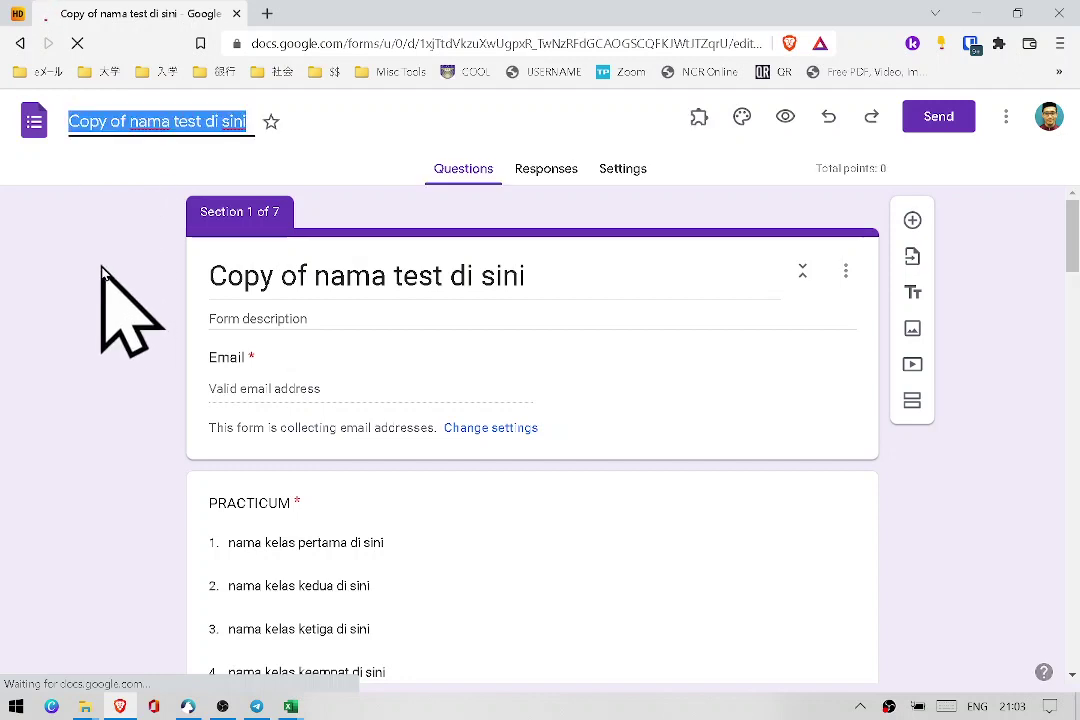
text(UPS1)
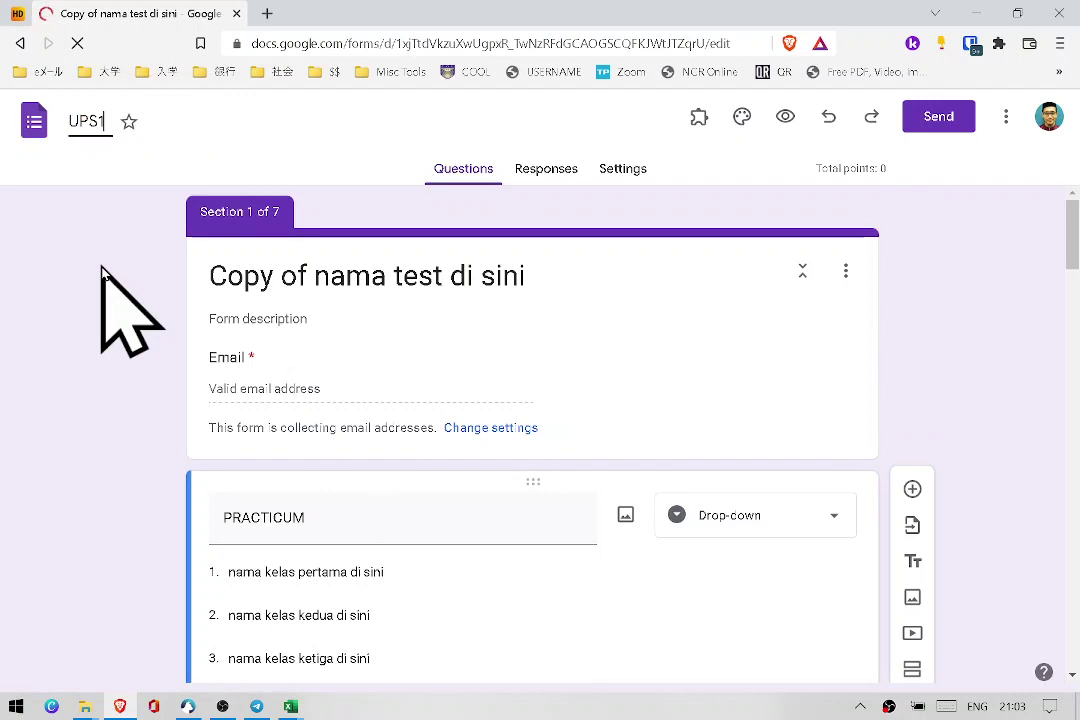
click(110, 345)
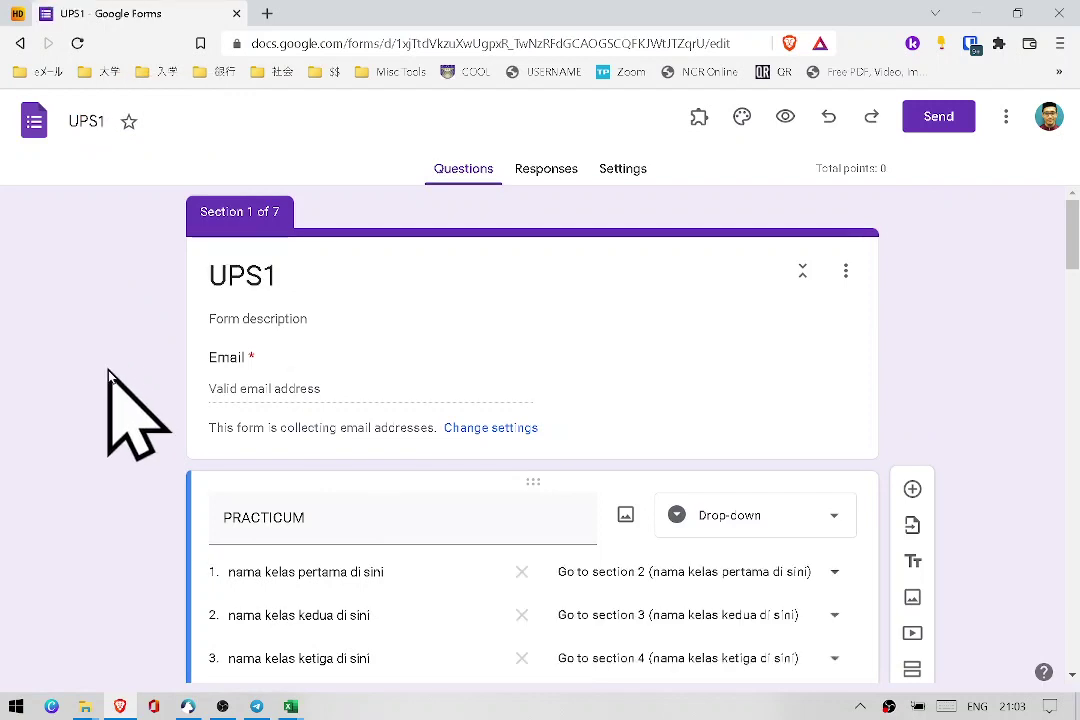
Rename the first three PRACTICUM options DF4, DF5 and DF6, and remove the fourth and fifth options.
scroll(110, 375, down, 3)
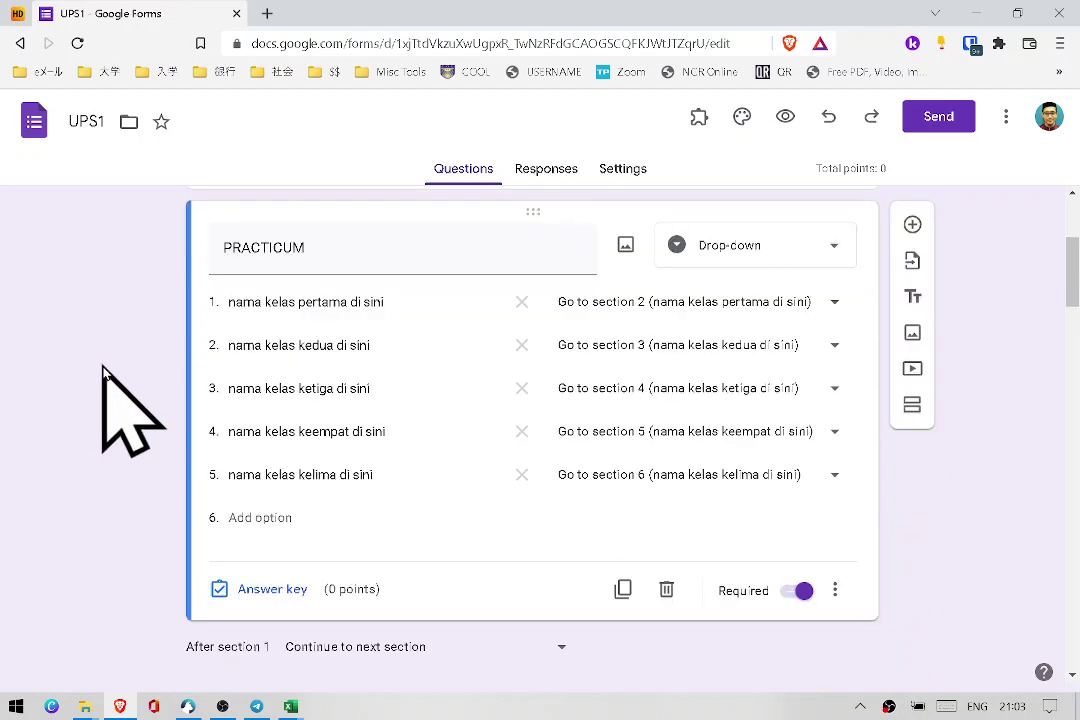
click(380, 303)
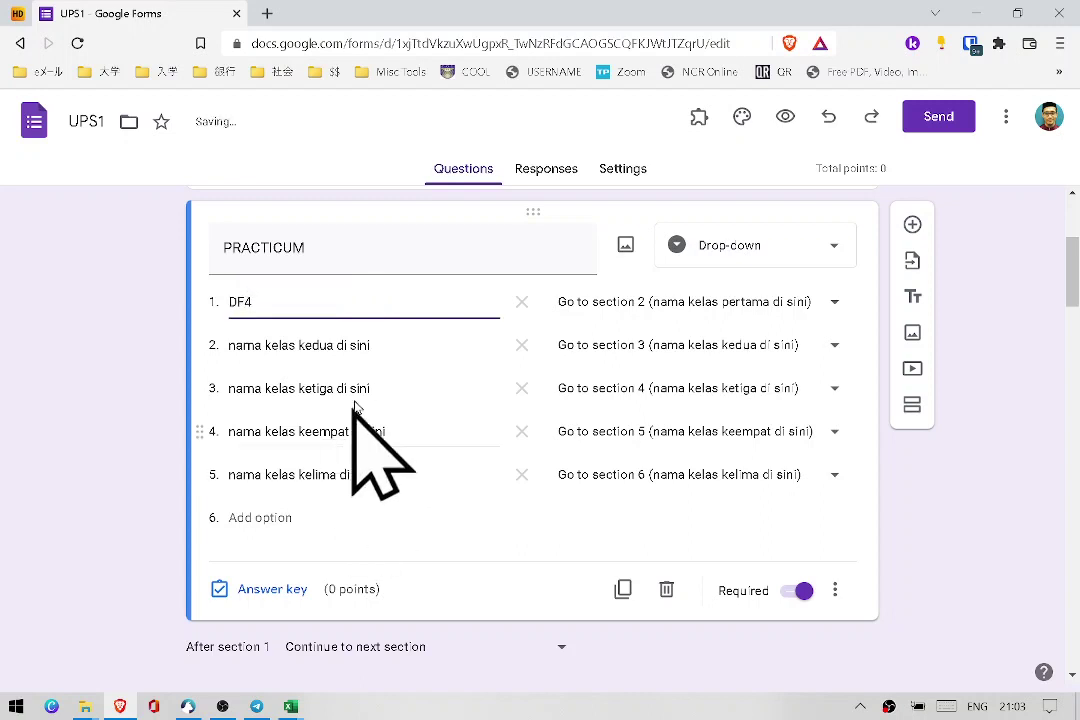
click(362, 345)
text(DF)
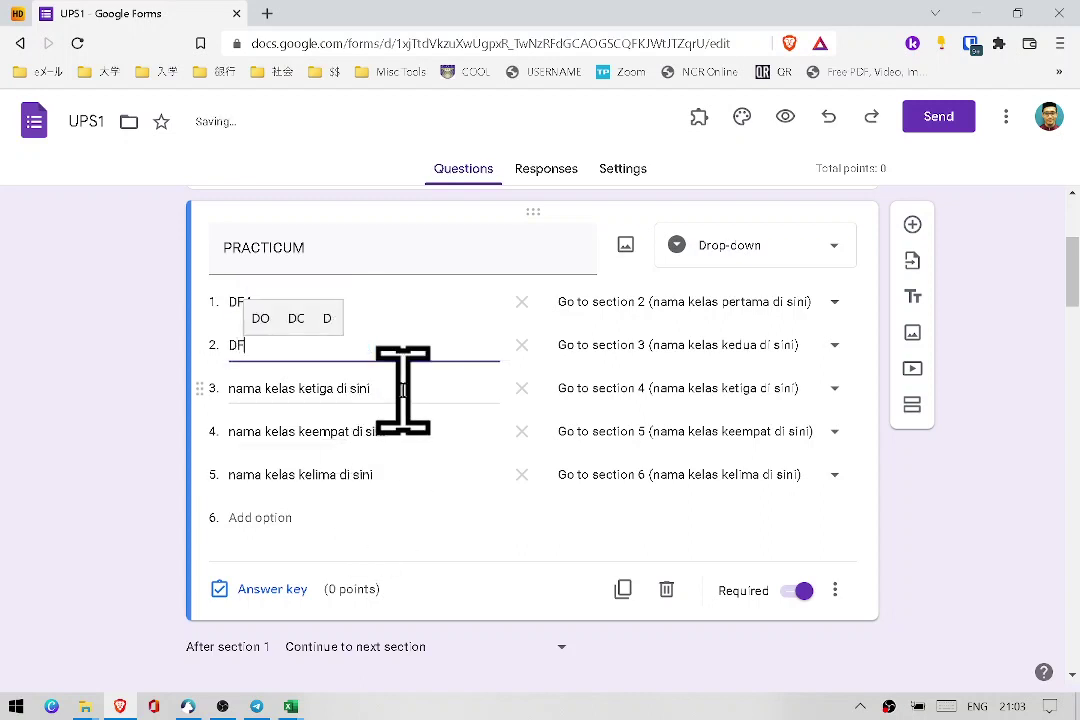
text(3)
text(5)
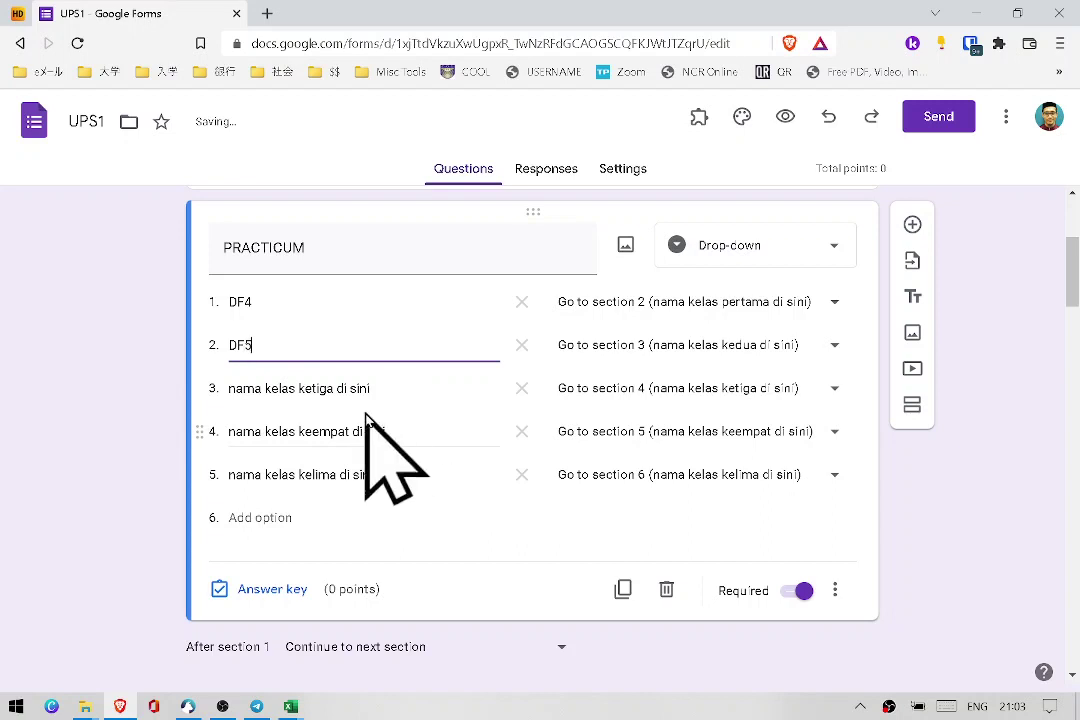
click(378, 388)
text(D)
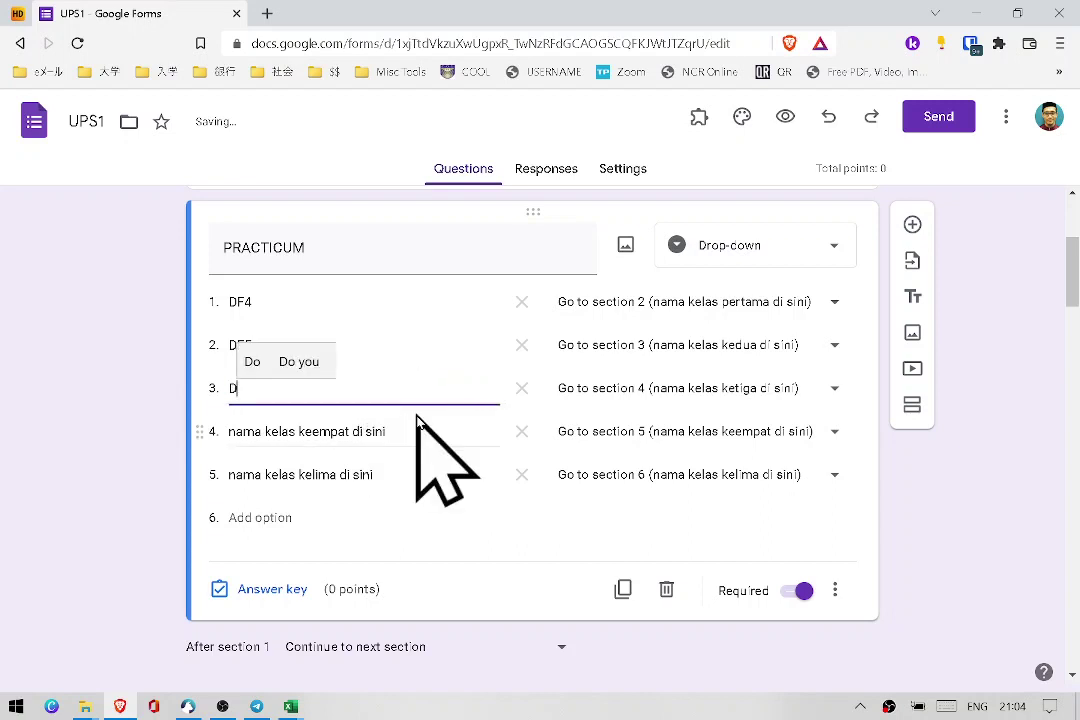
text(F6)
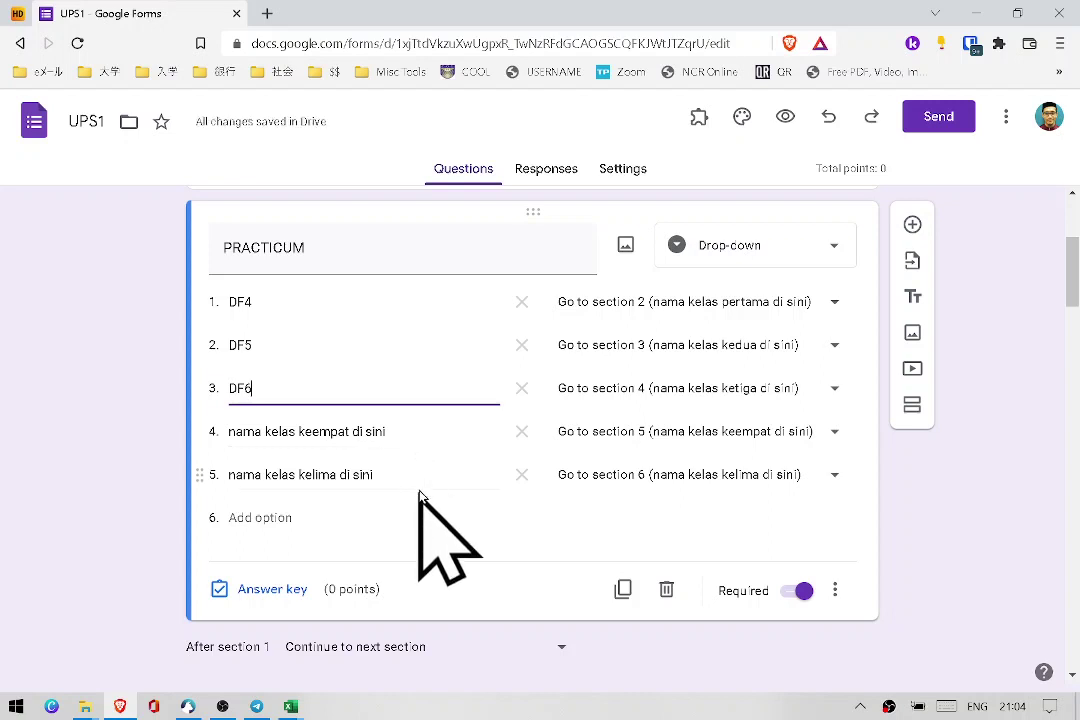
click(523, 433)
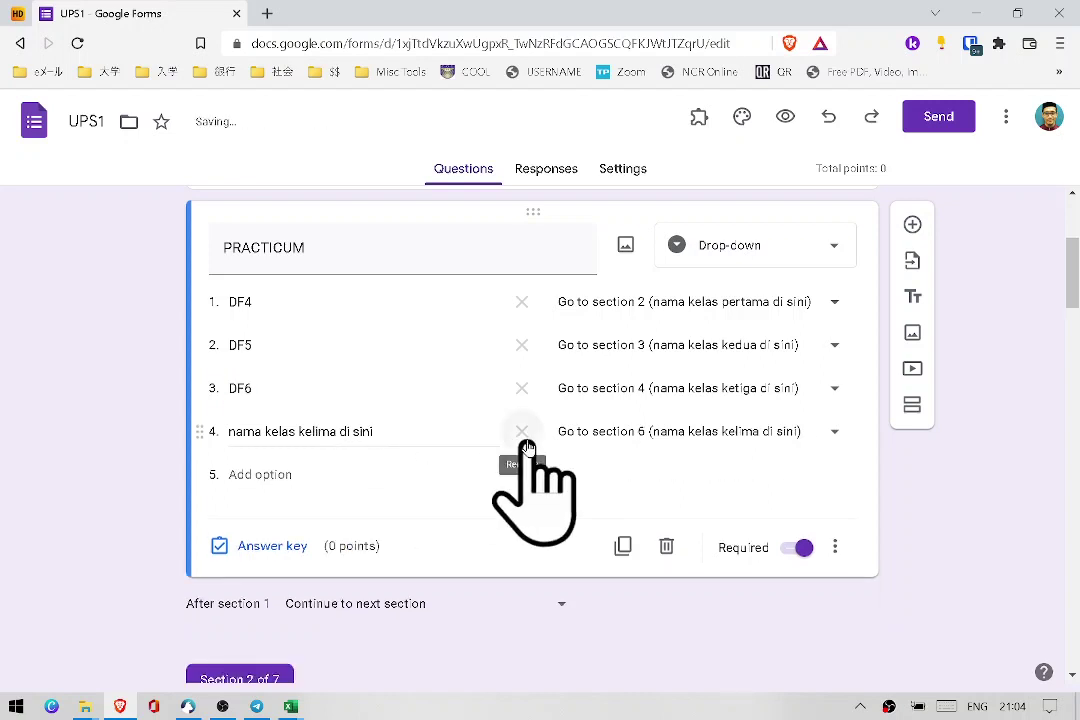
click(524, 438)
Replace the title of section 2 with DF4.
scroll(296, 430, down, 3)
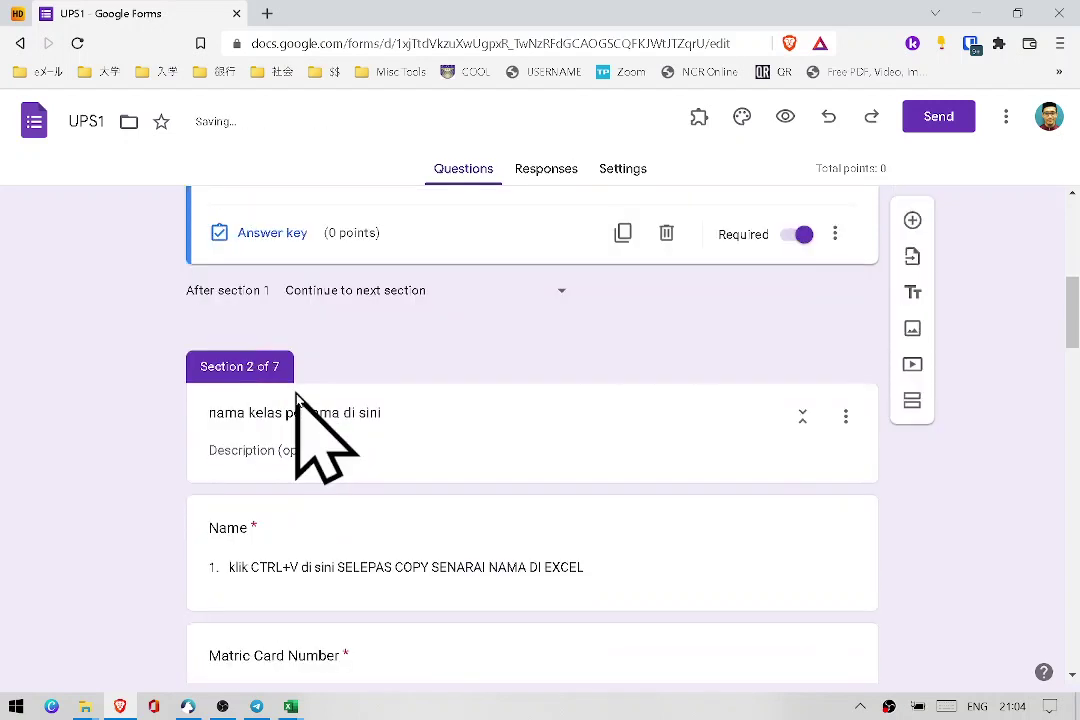
scroll(300, 398, down, 2)
scroll(354, 398, up, 1)
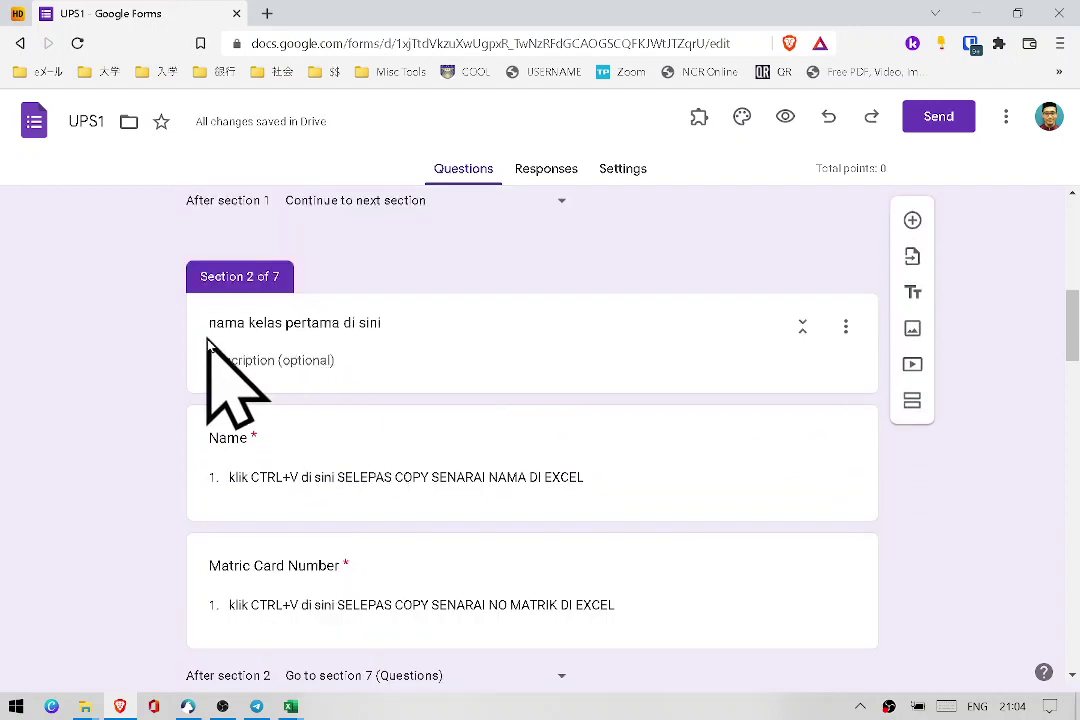
click(297, 324)
scroll(386, 361, down, 1)
scroll(429, 385, up, 2)
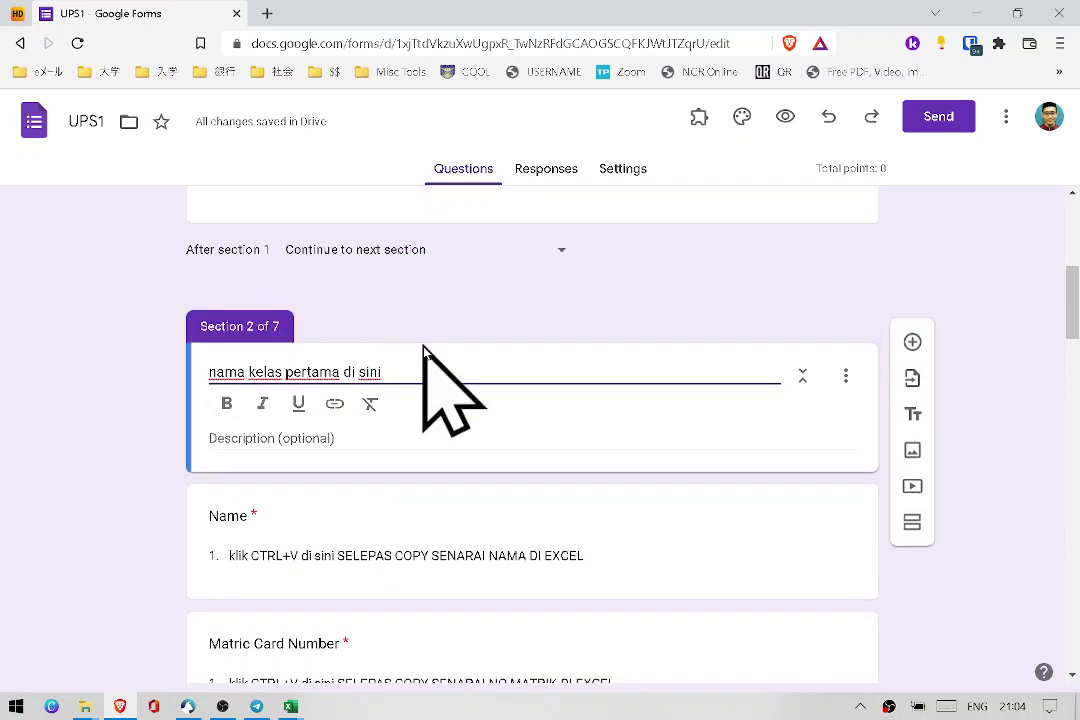
triple_click(369, 378)
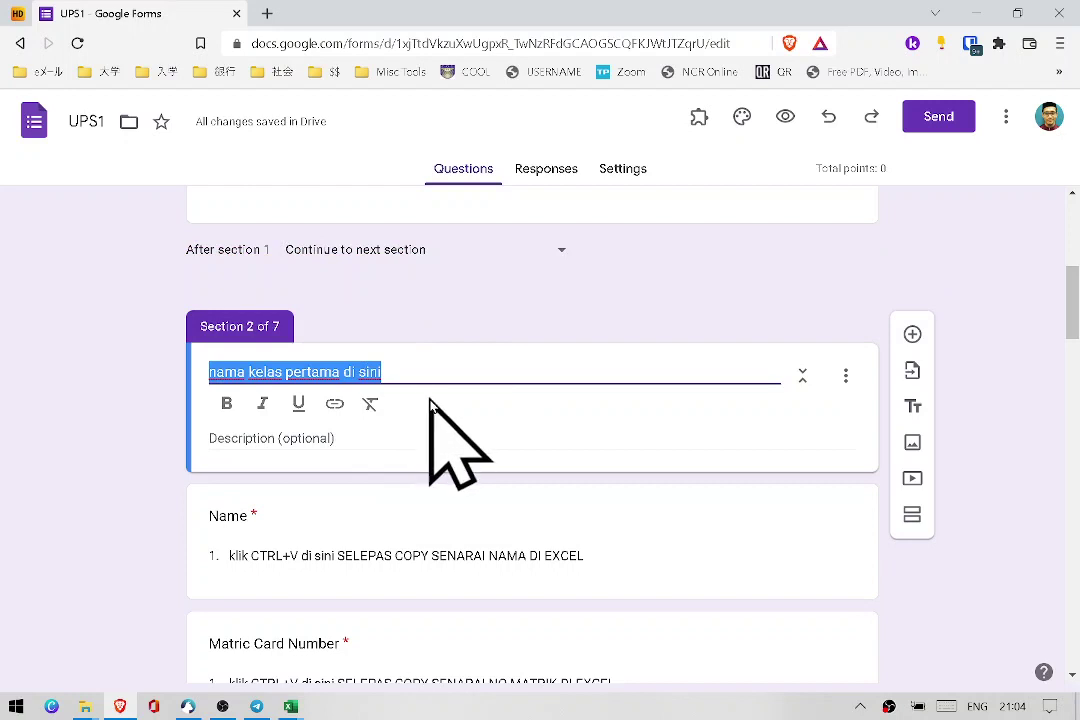
text(DF4)
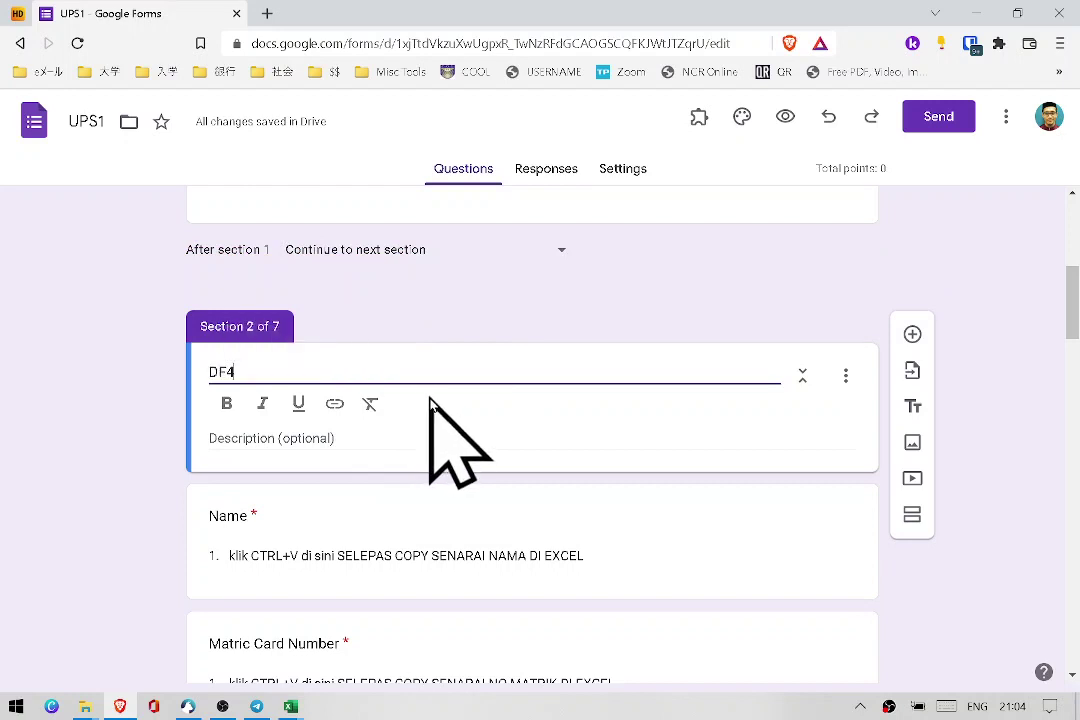
scroll(430, 400, down, 1)
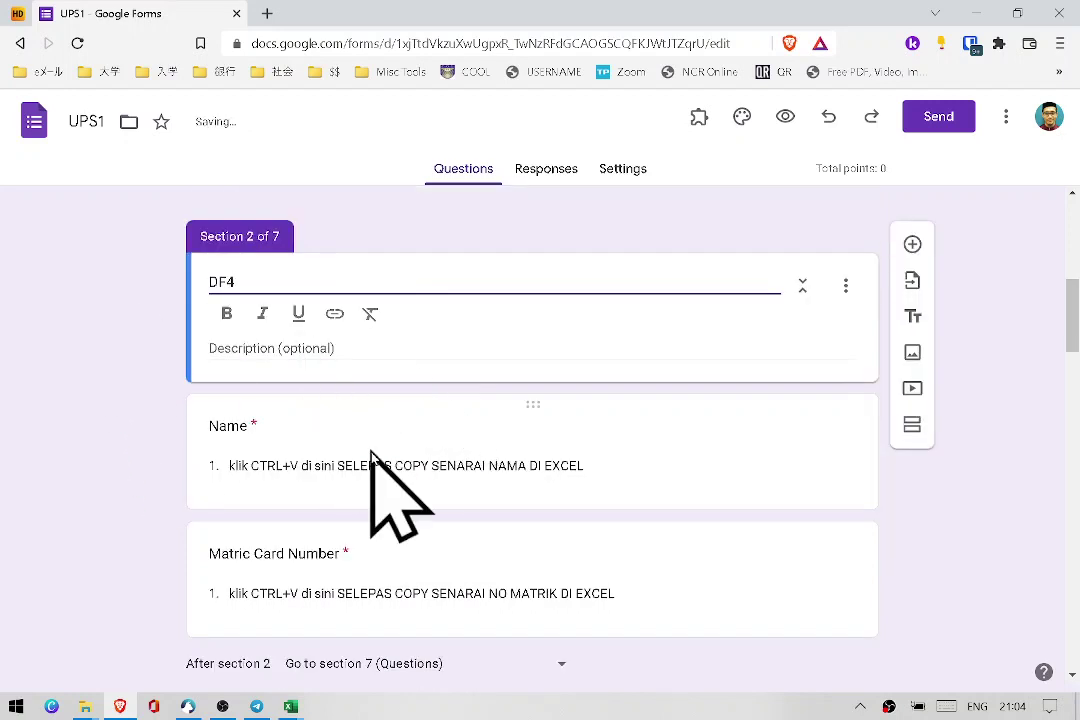
click(218, 430)
scroll(345, 455, down, 2)
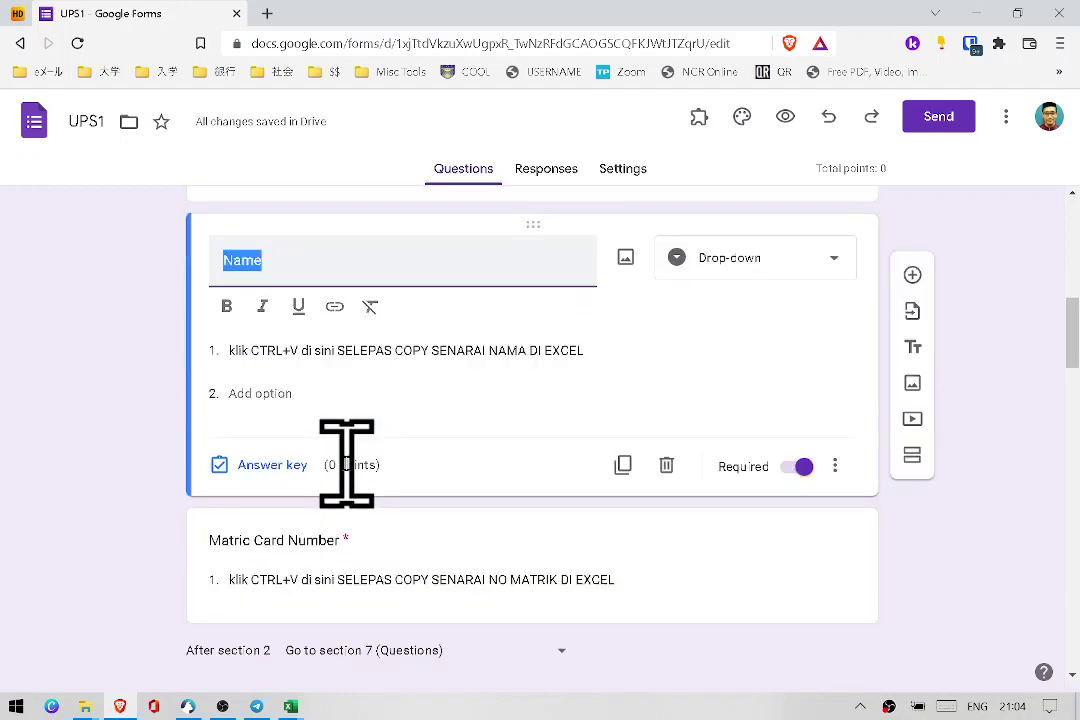
click(248, 540)
scroll(378, 494, up, 2)
scroll(378, 490, down, 1)
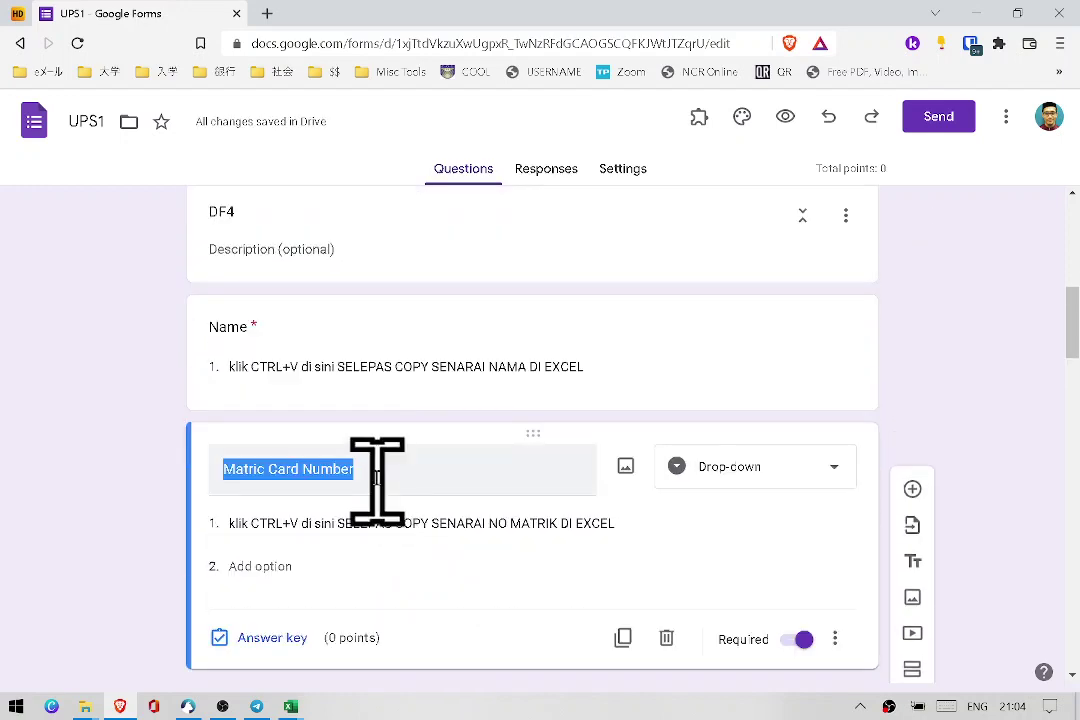
Switch to the DFT4 workbook in Excel and copy the student names in cells B13:B25.
click(316, 366)
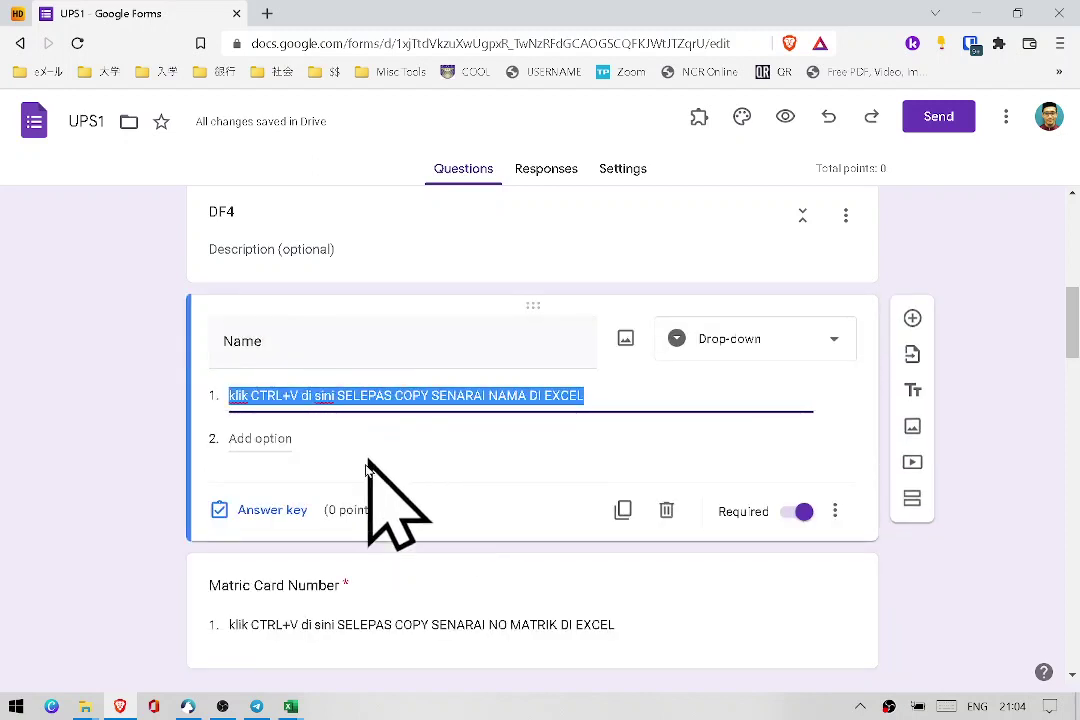
mouse_move(291, 708)
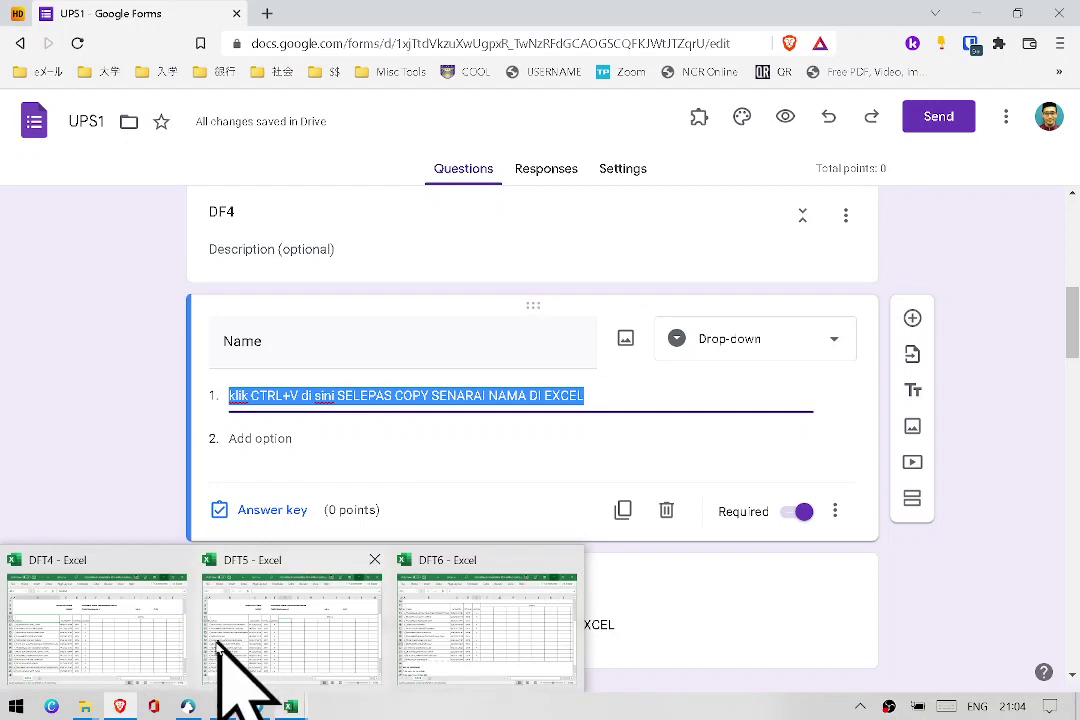
click(125, 642)
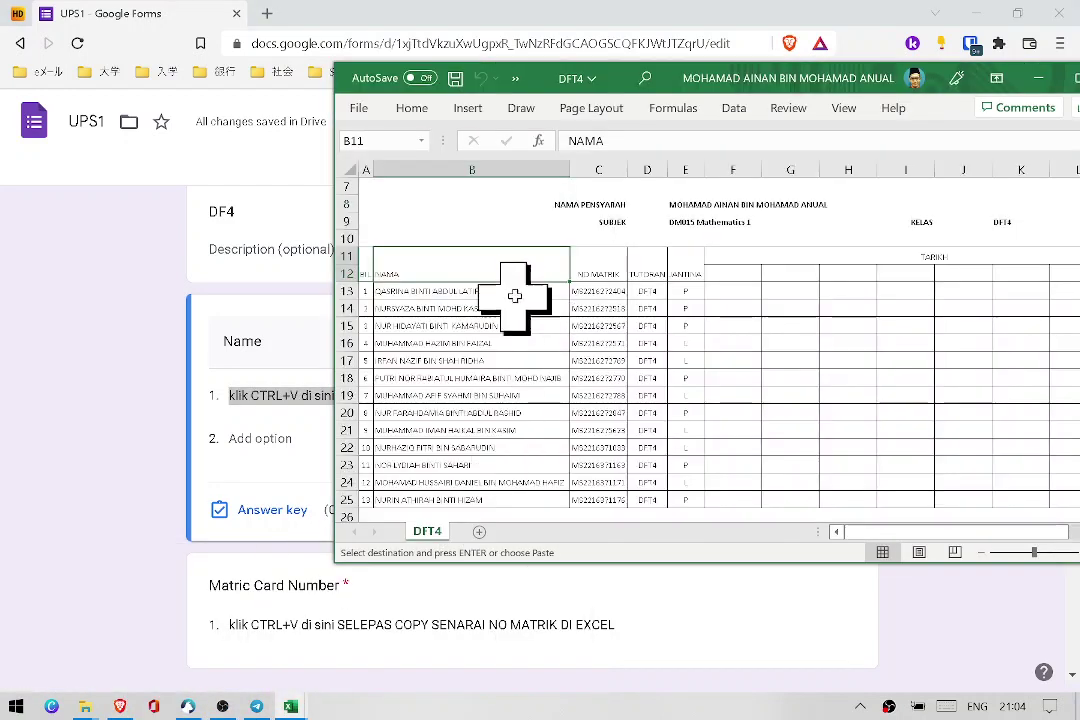
drag(517, 290, 521, 500)
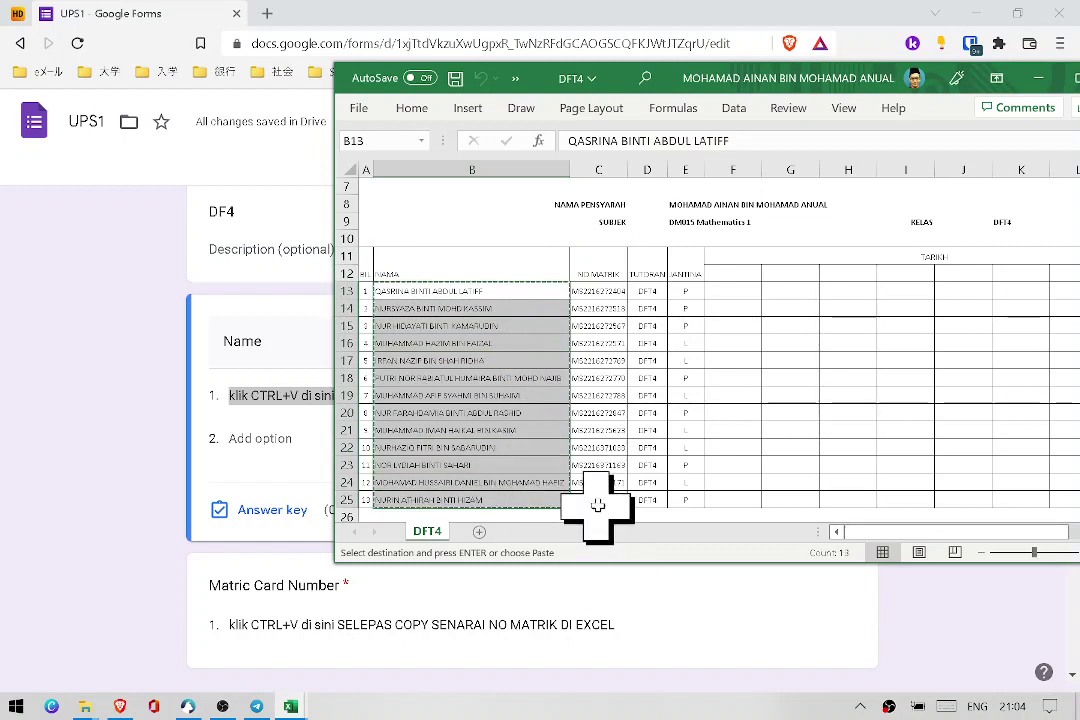
right_click(476, 368)
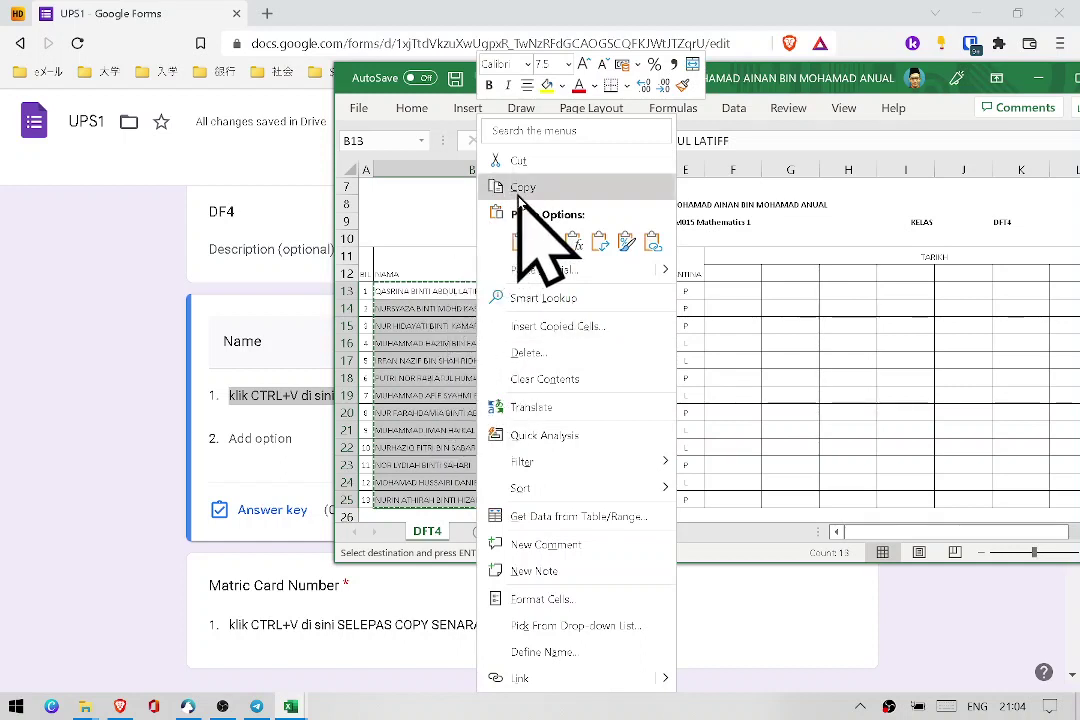
key(Escape)
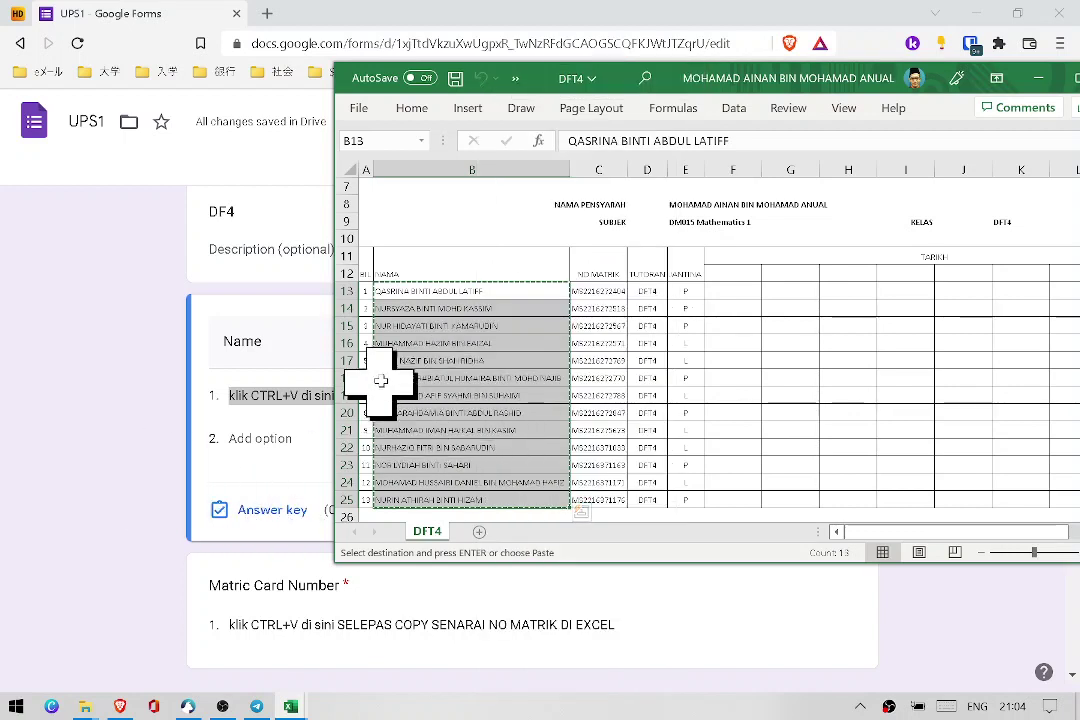
Return to the form and paste the copied names over the placeholder option of the DF4 section's Name question.
click(82, 410)
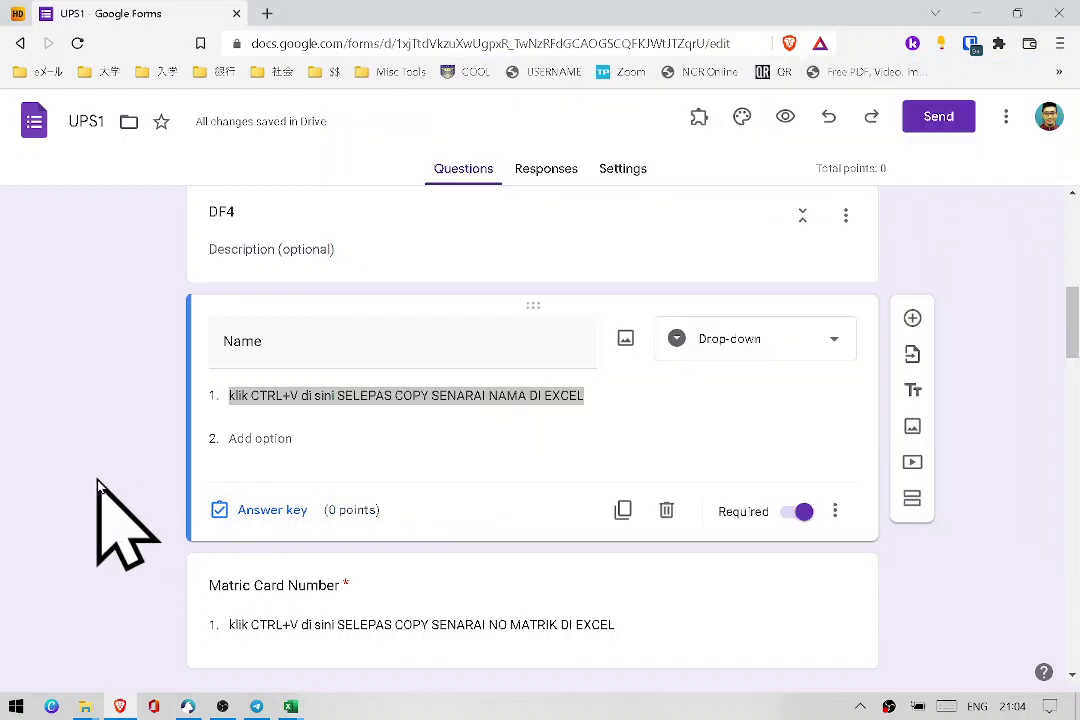
triple_click(342, 396)
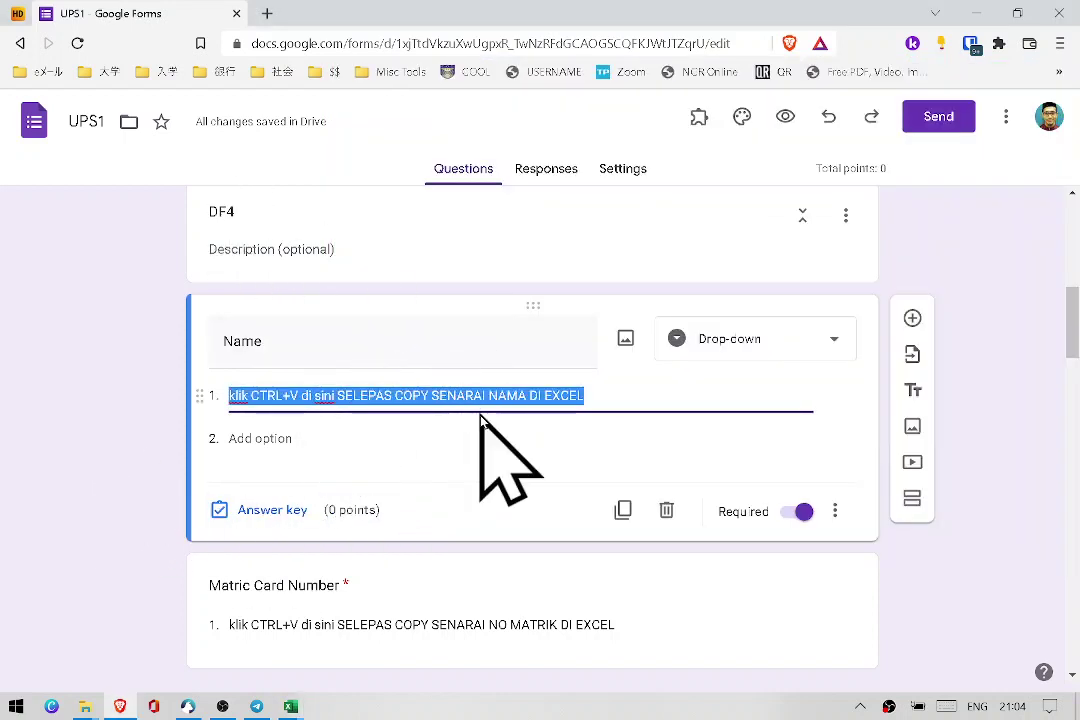
key(ctrl+v)
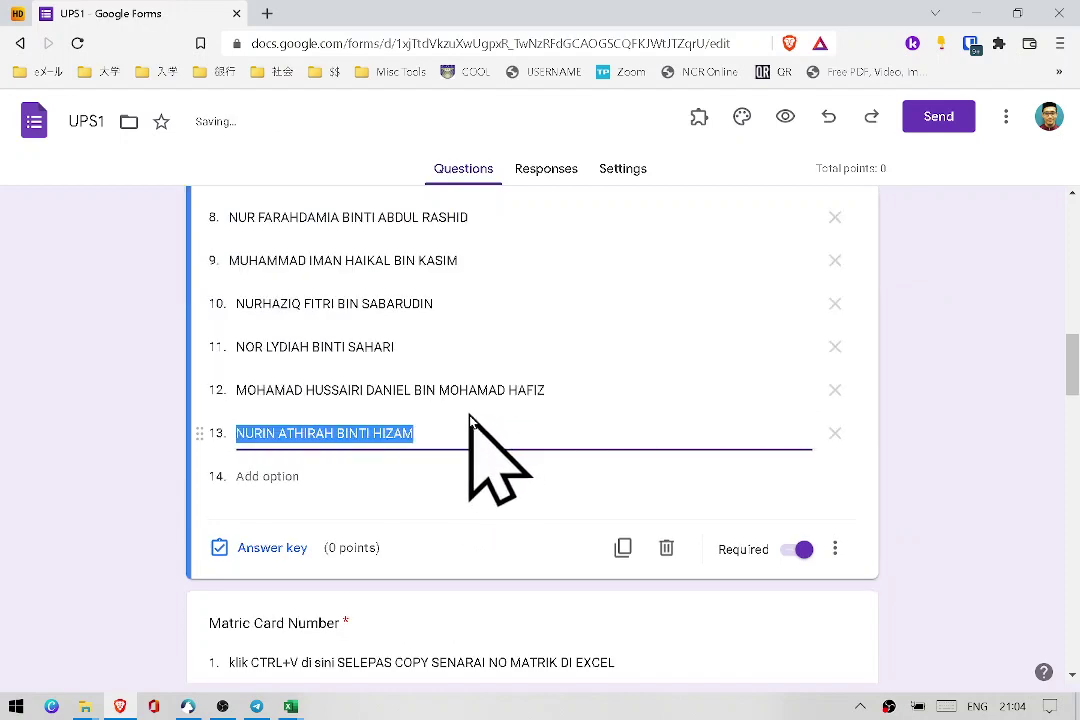
Delete the Matric Card Number question from the DF4 section and replace the title of section 3 with DF5.
scroll(474, 430, down, 2)
click(475, 482)
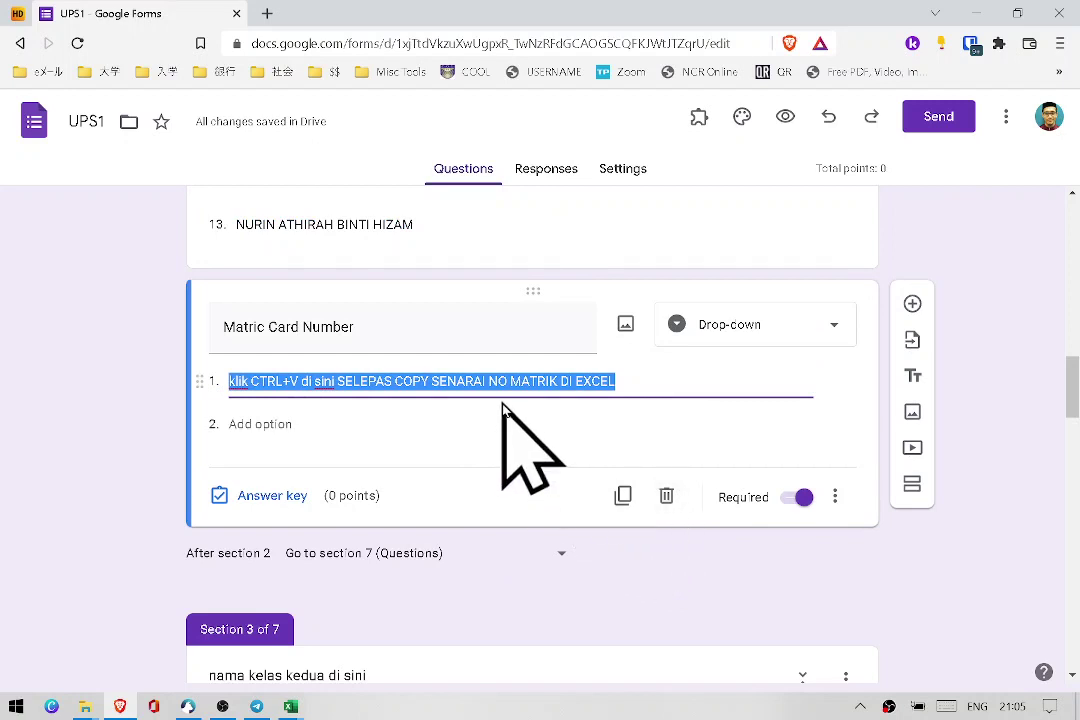
click(666, 495)
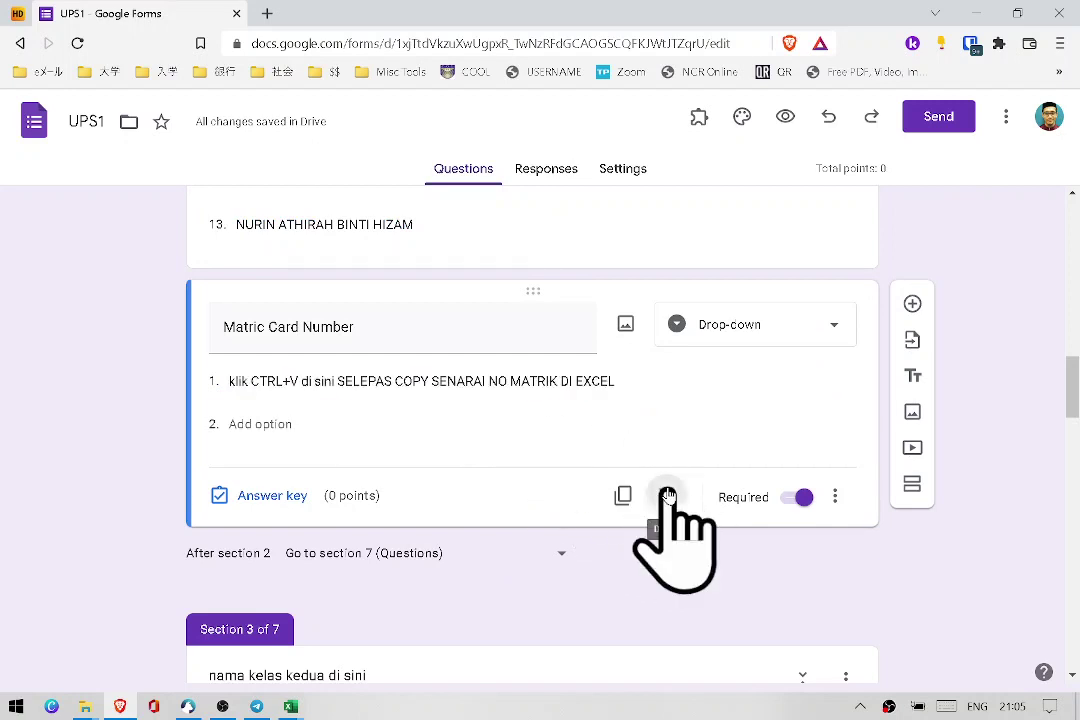
scroll(668, 490, down, 3)
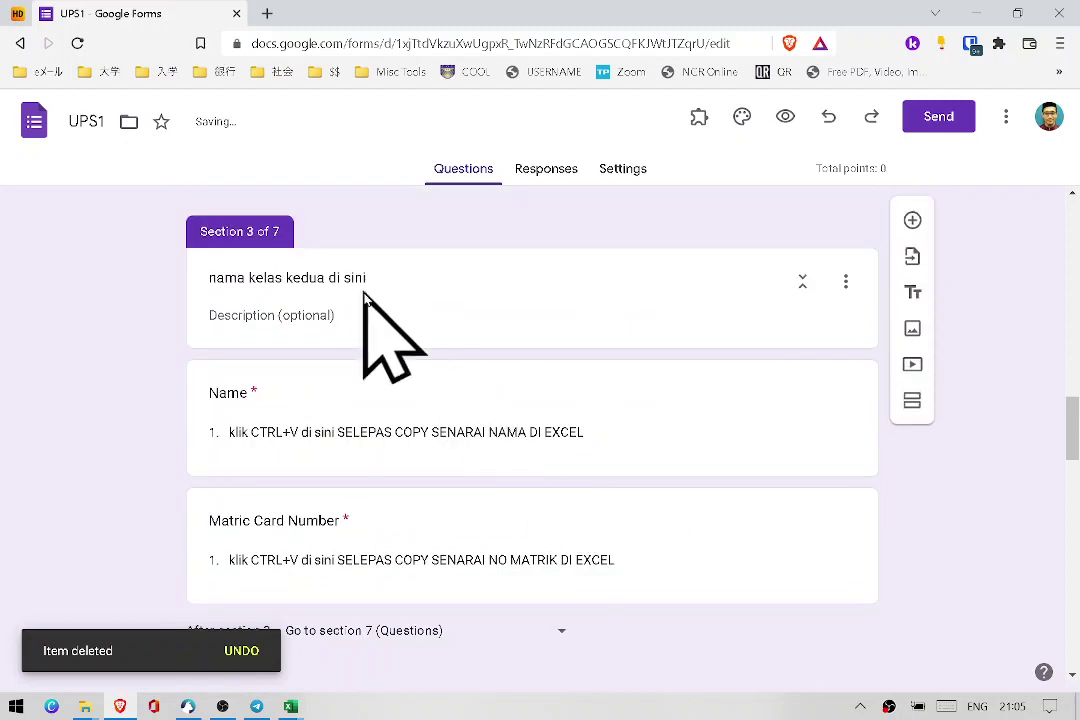
click(533, 278)
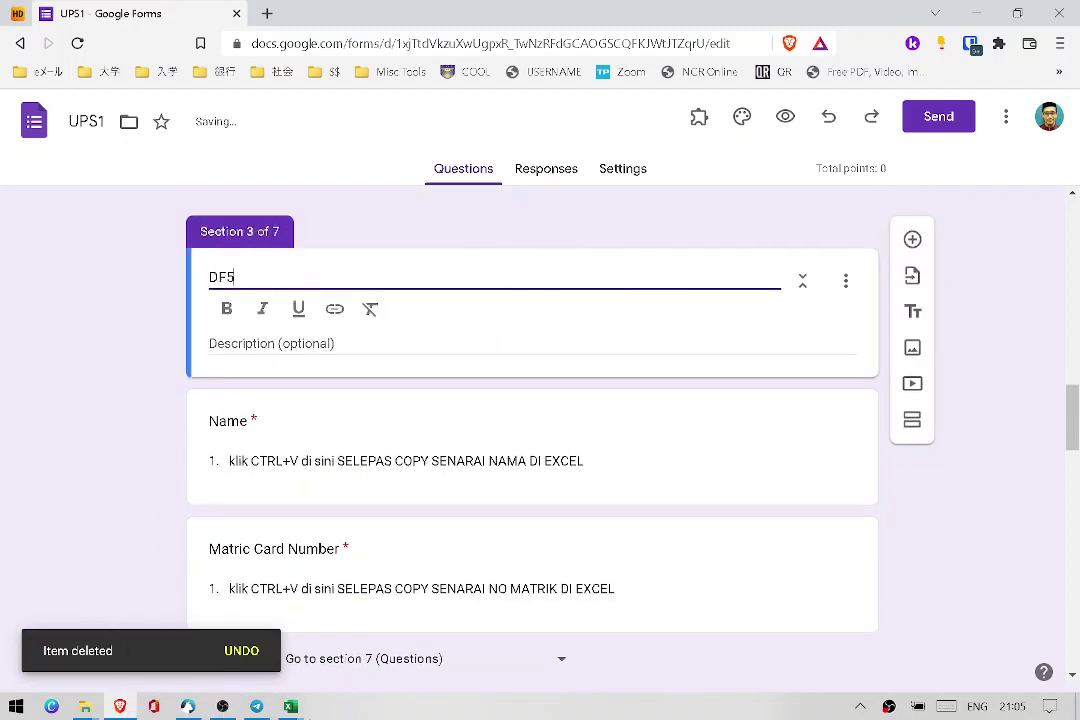
Switch to the DFT5 workbook in Excel and copy the student names in cells B13:B25.
mouse_move(291, 706)
click(298, 660)
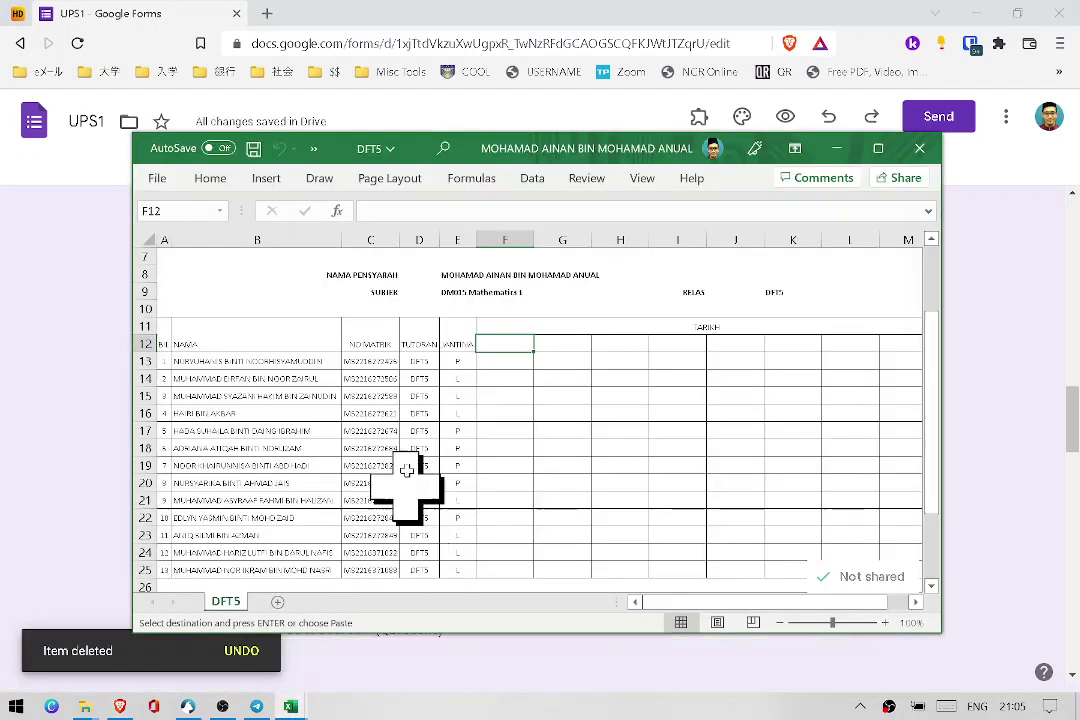
drag(311, 371, 304, 569)
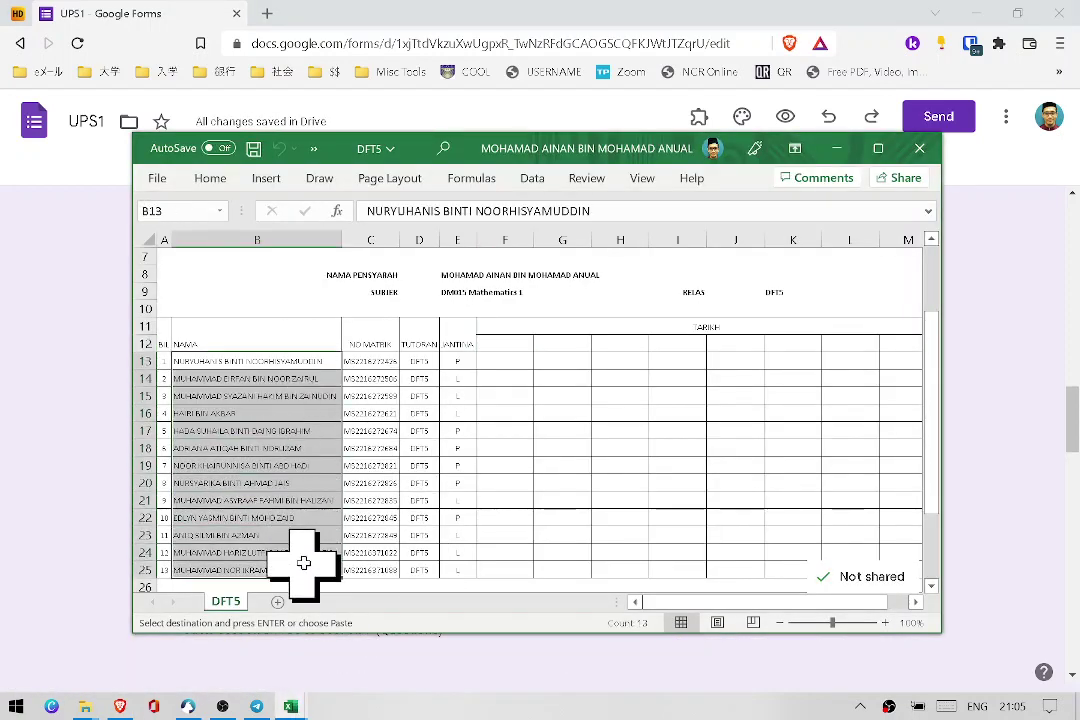
key(ctrl+c)
Return to the form and paste the copied names over the placeholder option of the DF5 section's Name question.
click(84, 485)
click(289, 434)
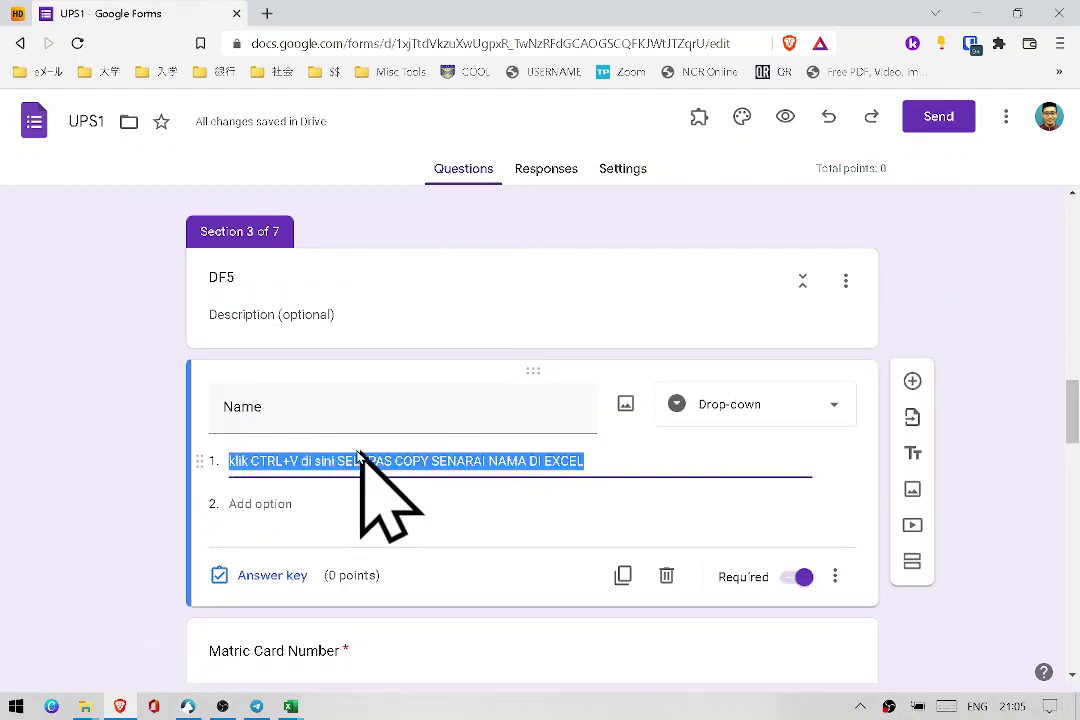
key(ctrl+v)
Delete the Matric Card Number question from the DF5 section and replace the title of section 4 with DF6.
scroll(570, 494, down, 10)
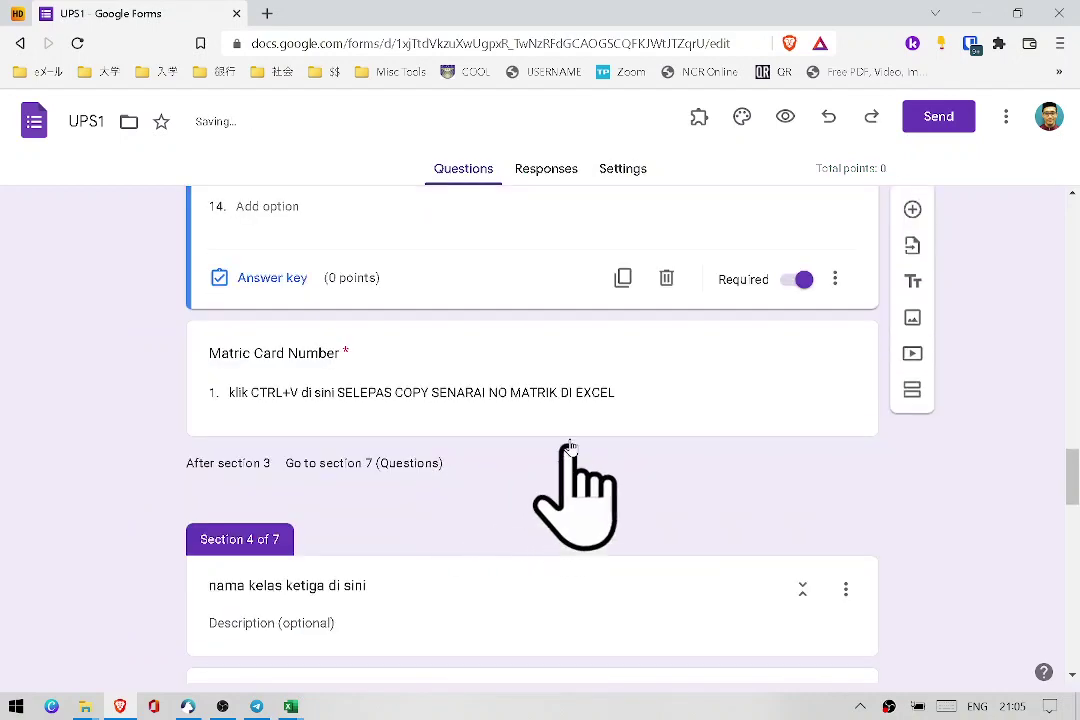
click(572, 420)
click(668, 406)
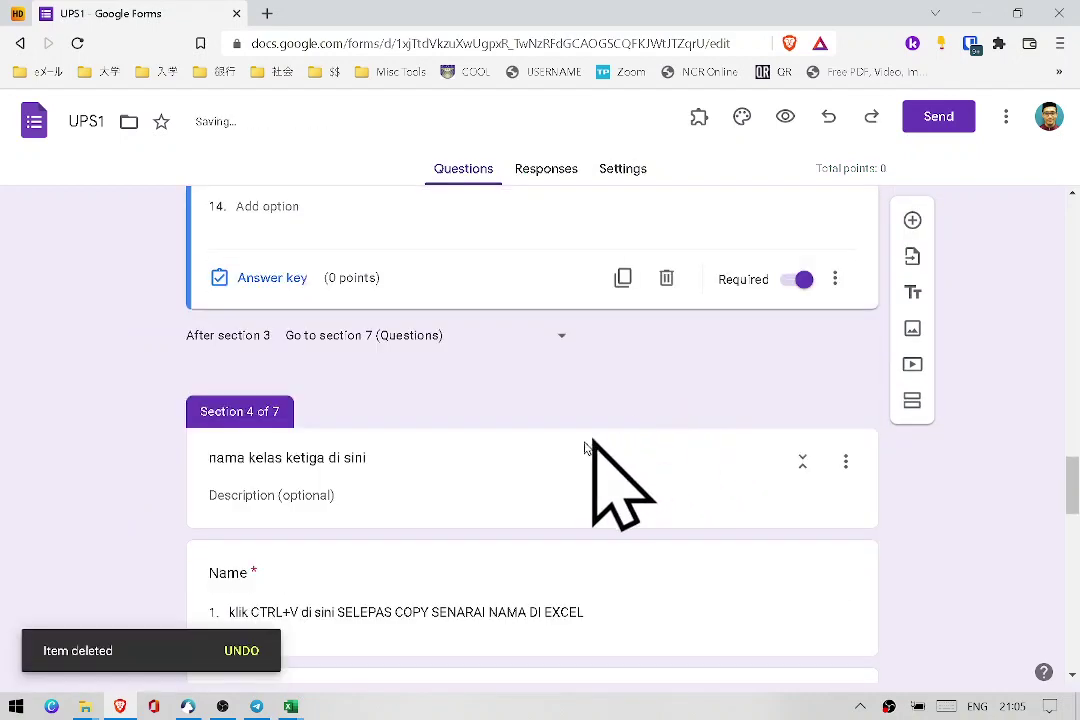
scroll(422, 412, up, 3)
scroll(425, 413, down, 5)
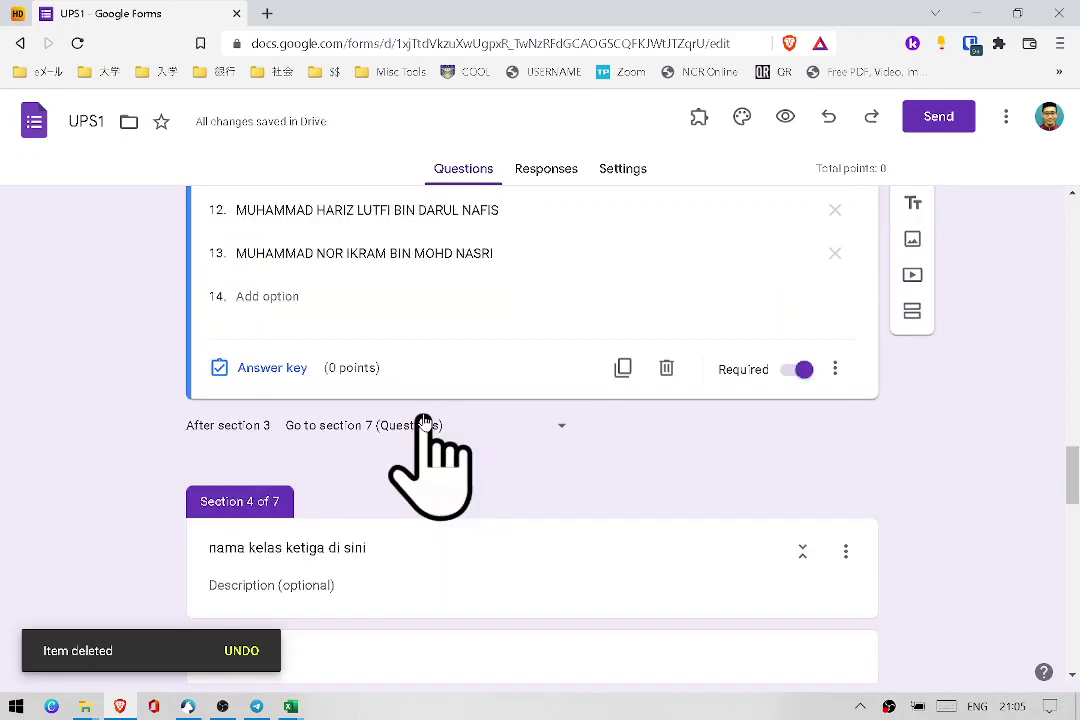
click(480, 367)
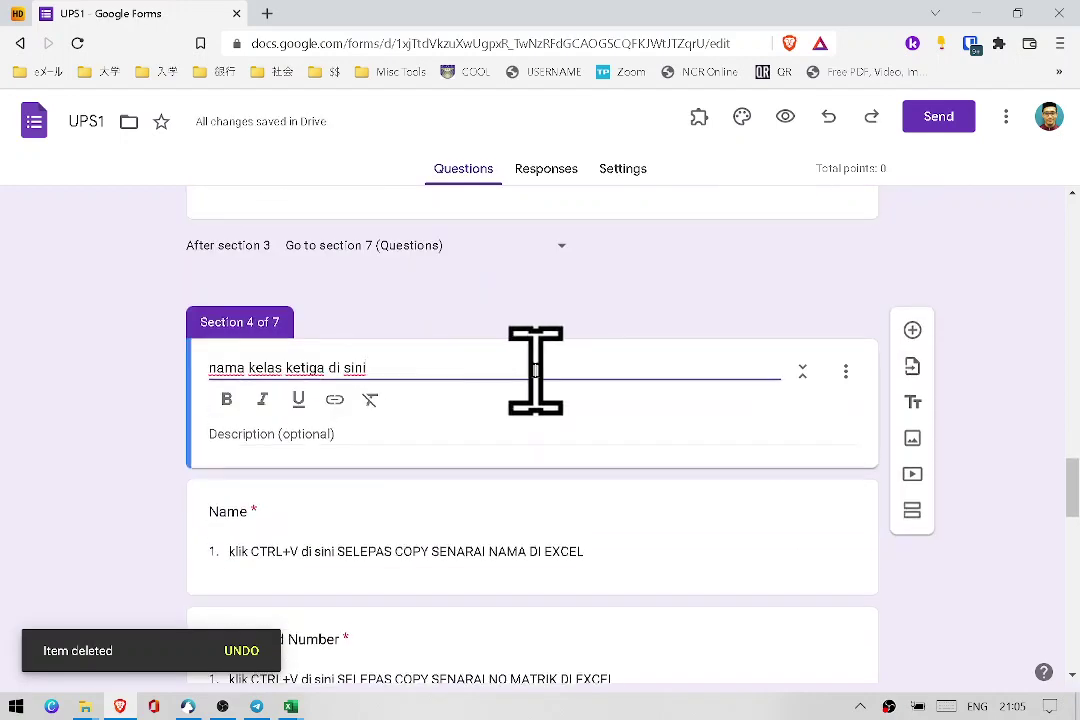
text(DF6)
Switch to the DFT6 workbook in Excel and copy the student names from its name column.
scroll(530, 380, down, 2)
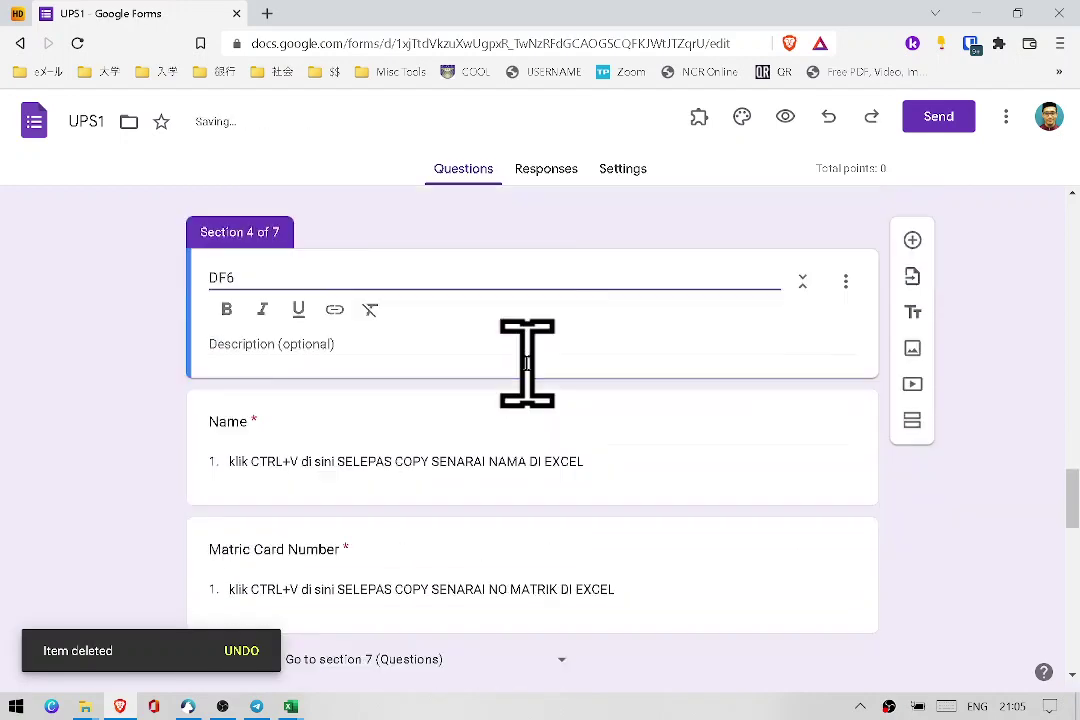
mouse_move(291, 706)
click(320, 650)
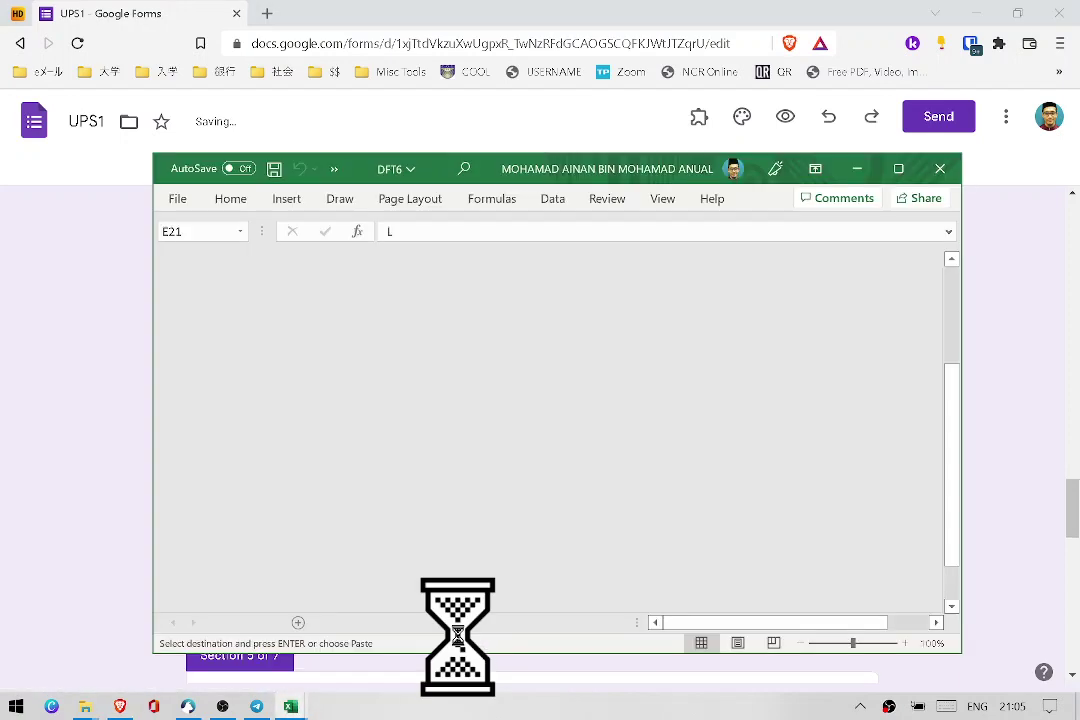
drag(350, 333, 350, 537)
Return to the form and paste the copied names over the placeholder option of the DF6 section's Name question.
click(77, 506)
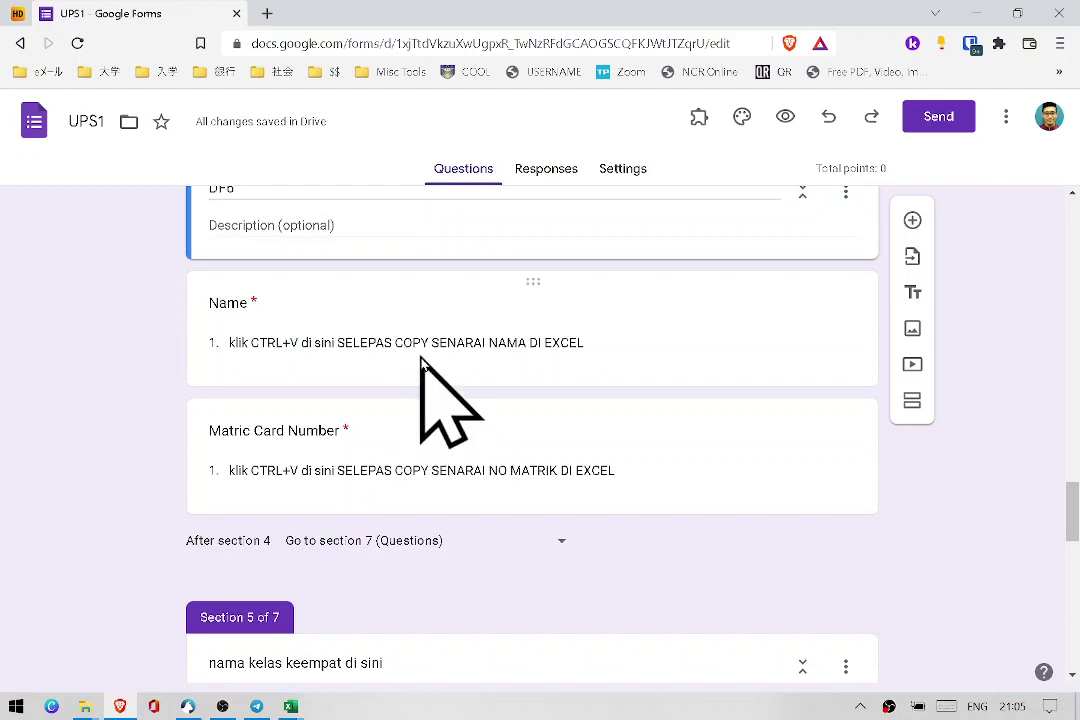
click(477, 372)
key(ctrl+v)
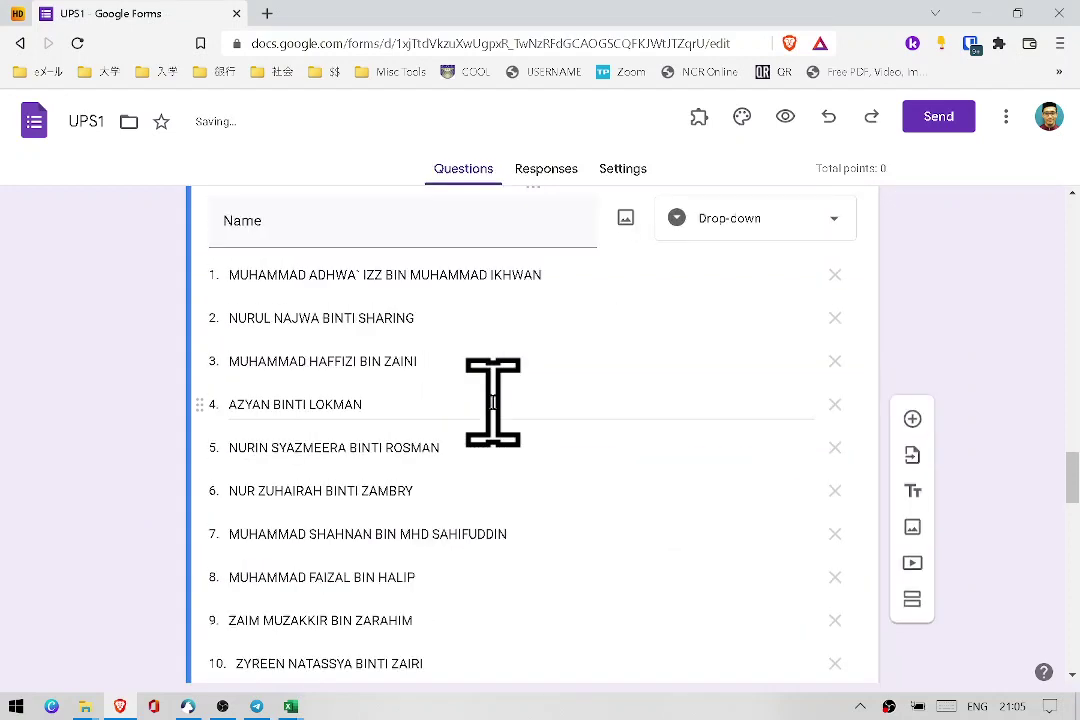
Delete the Matric Card Number question from the DF6 section.
scroll(510, 500, down, 3)
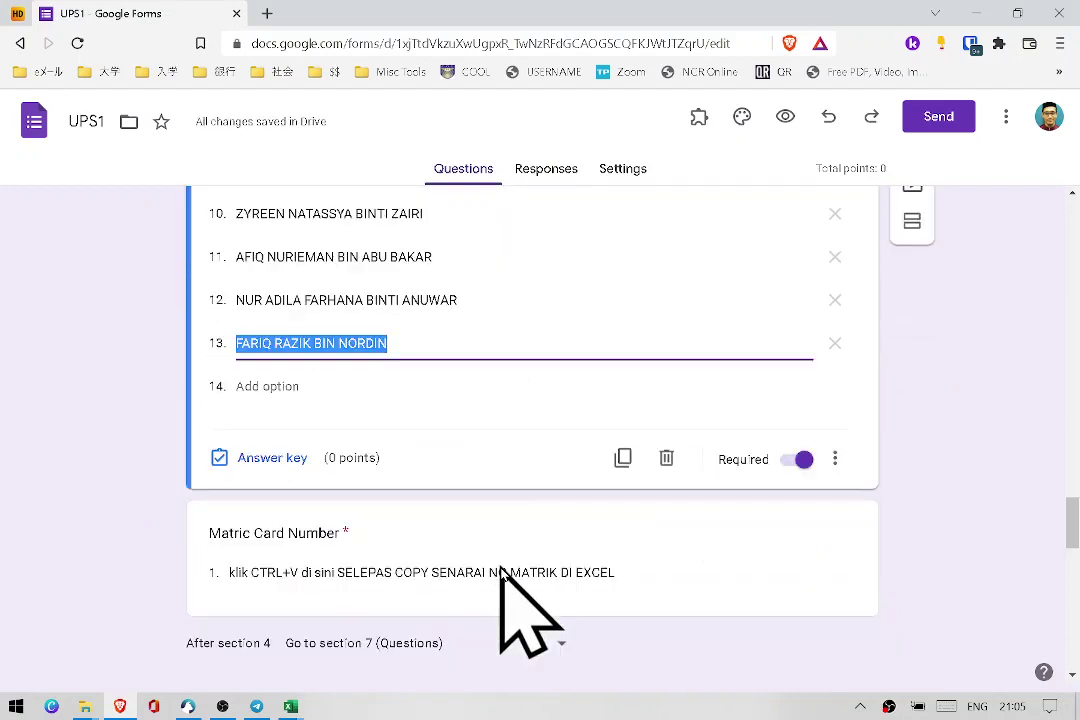
click(470, 506)
scroll(530, 550, down, 3)
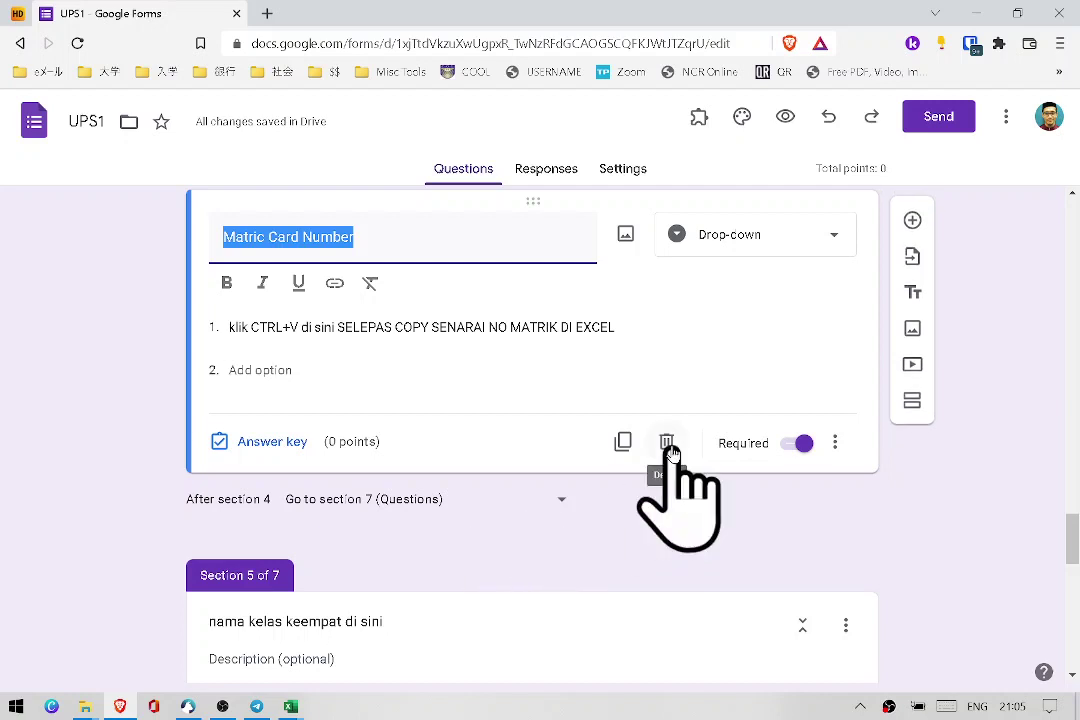
click(667, 445)
Delete the unused section titled "nama kelas keempat di sini" together with its questions.
scroll(575, 455, down, 1)
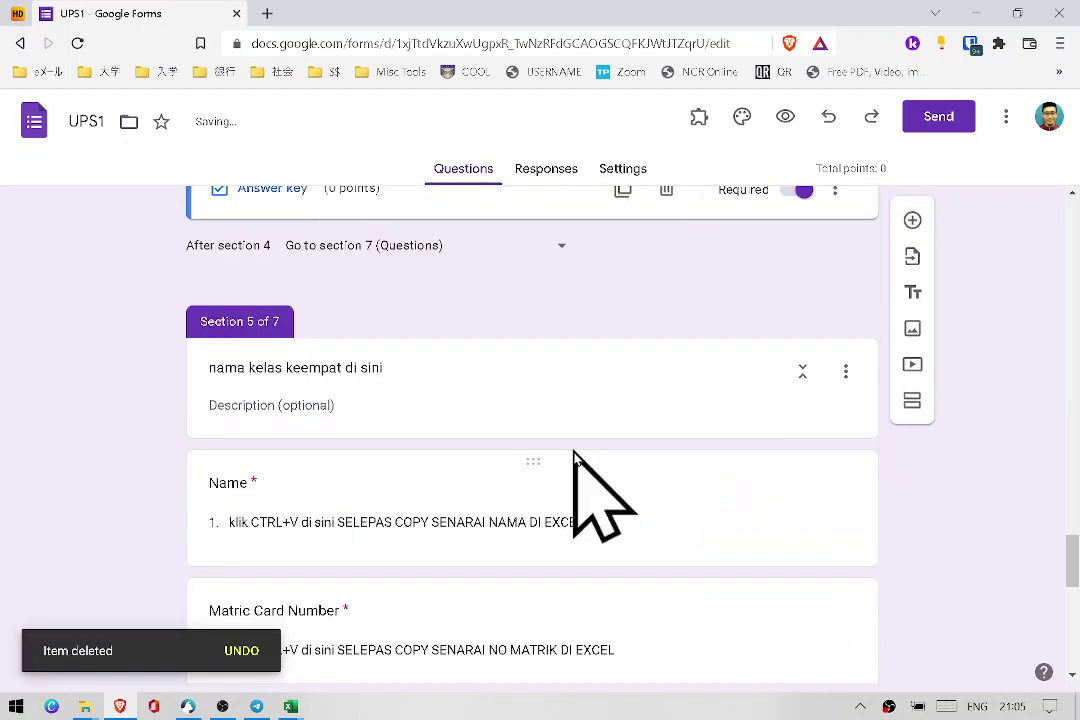
scroll(573, 455, down, 1)
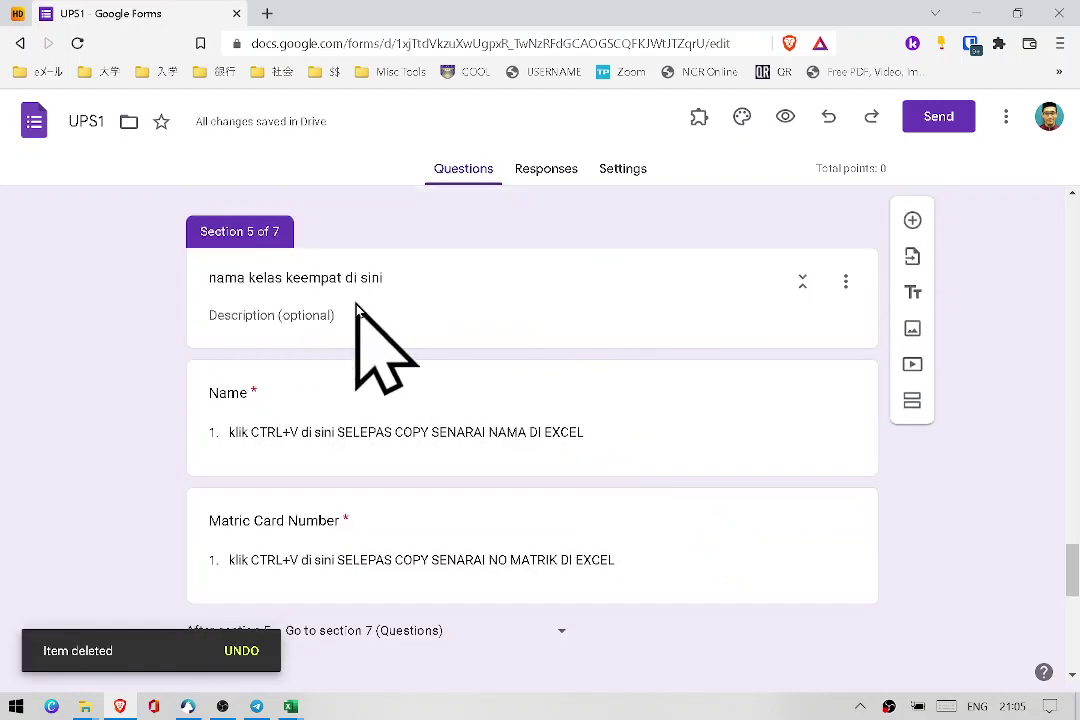
scroll(853, 285, down, 1)
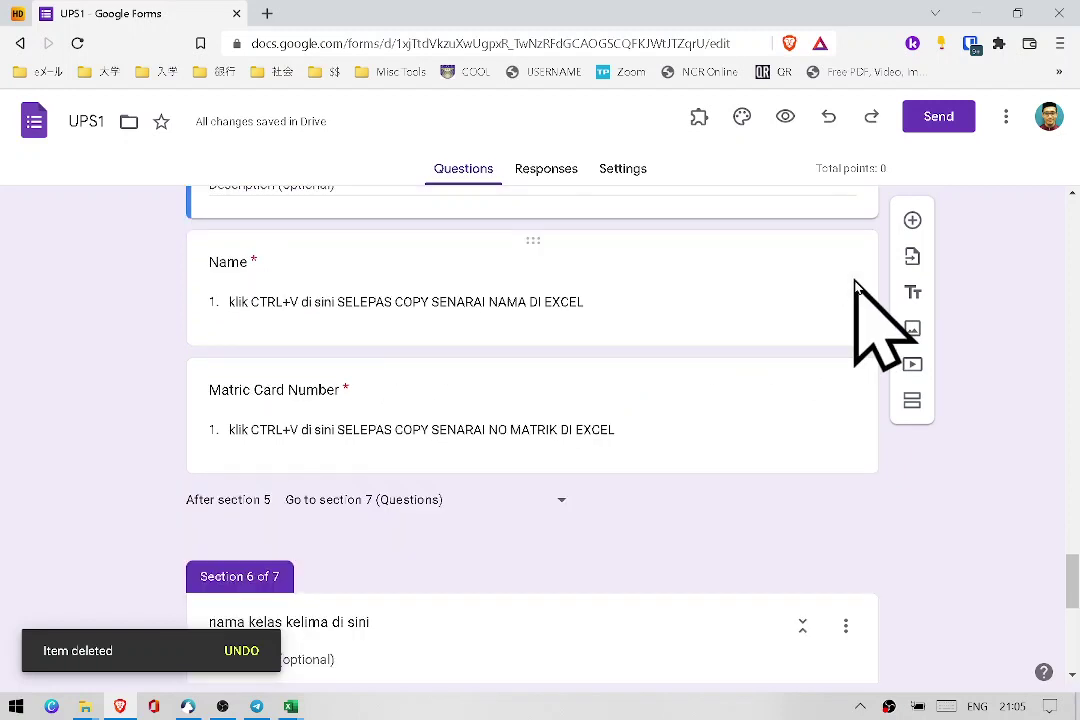
scroll(845, 300, up, 1)
scroll(855, 285, up, 1)
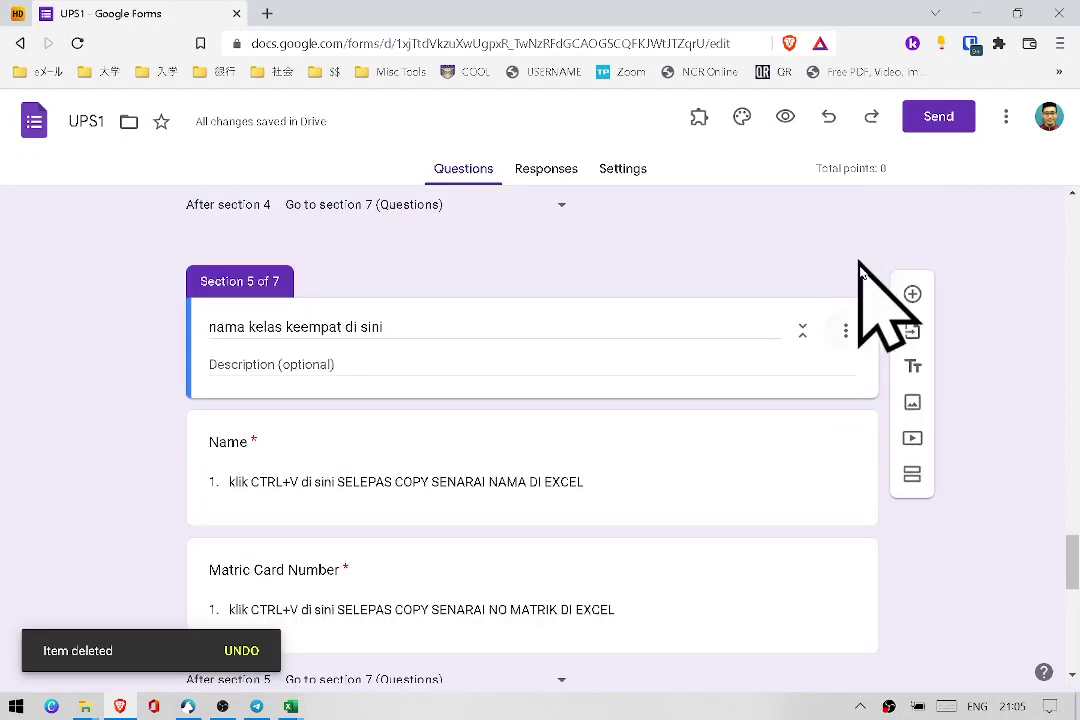
click(845, 331)
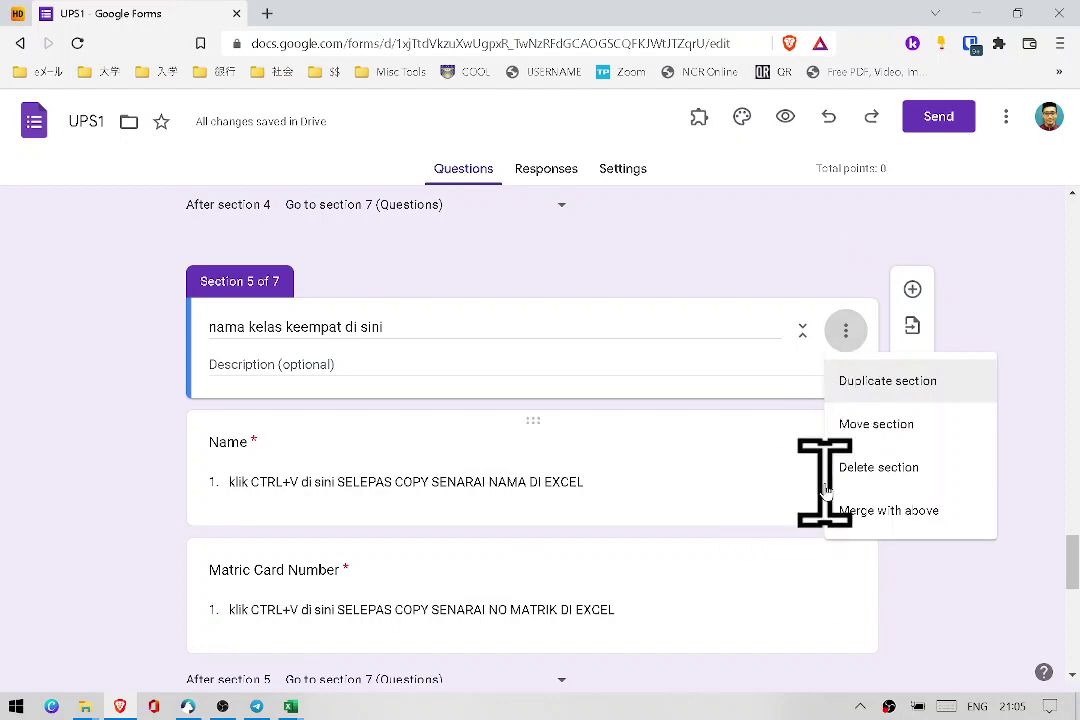
click(862, 468)
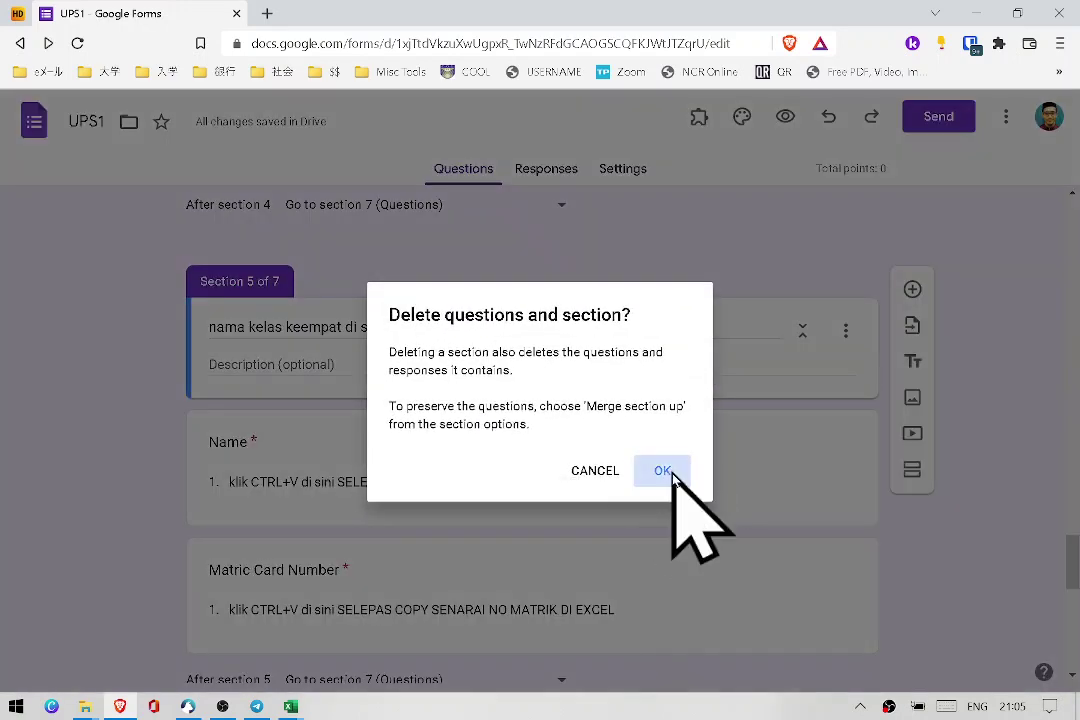
click(664, 472)
Delete the unused section titled "nama kelas kelima di sini" together with its questions.
click(845, 331)
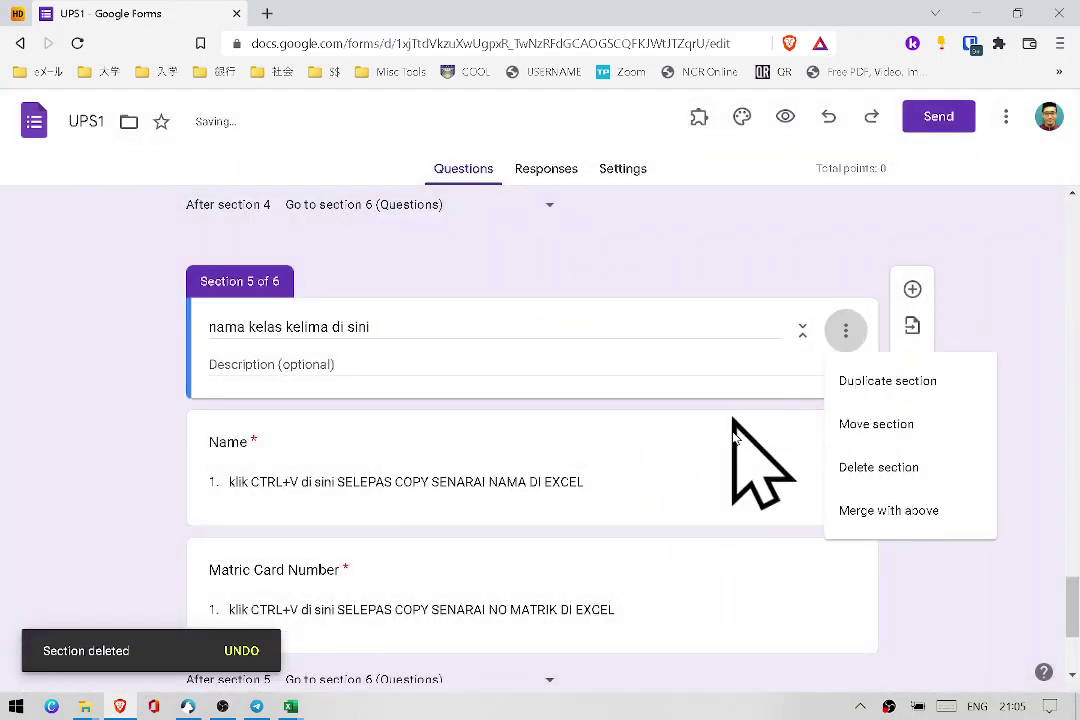
click(850, 468)
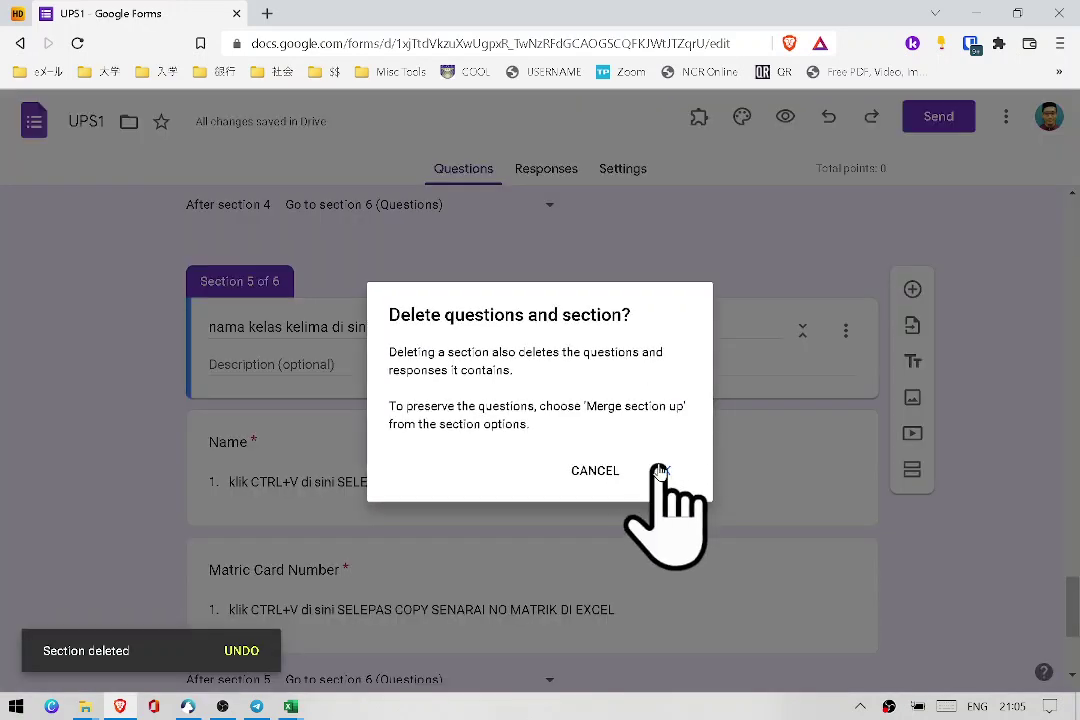
click(656, 466)
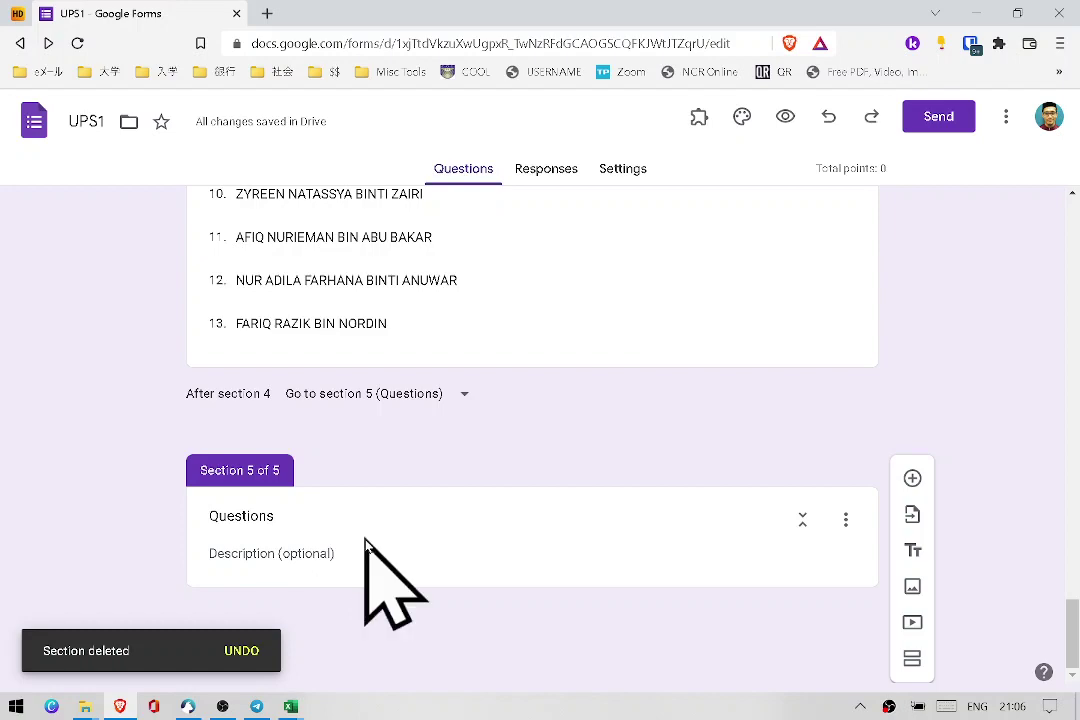
Start importing questions and choose the existing form Mock Test 2 as the source.
scroll(412, 410, up, 5)
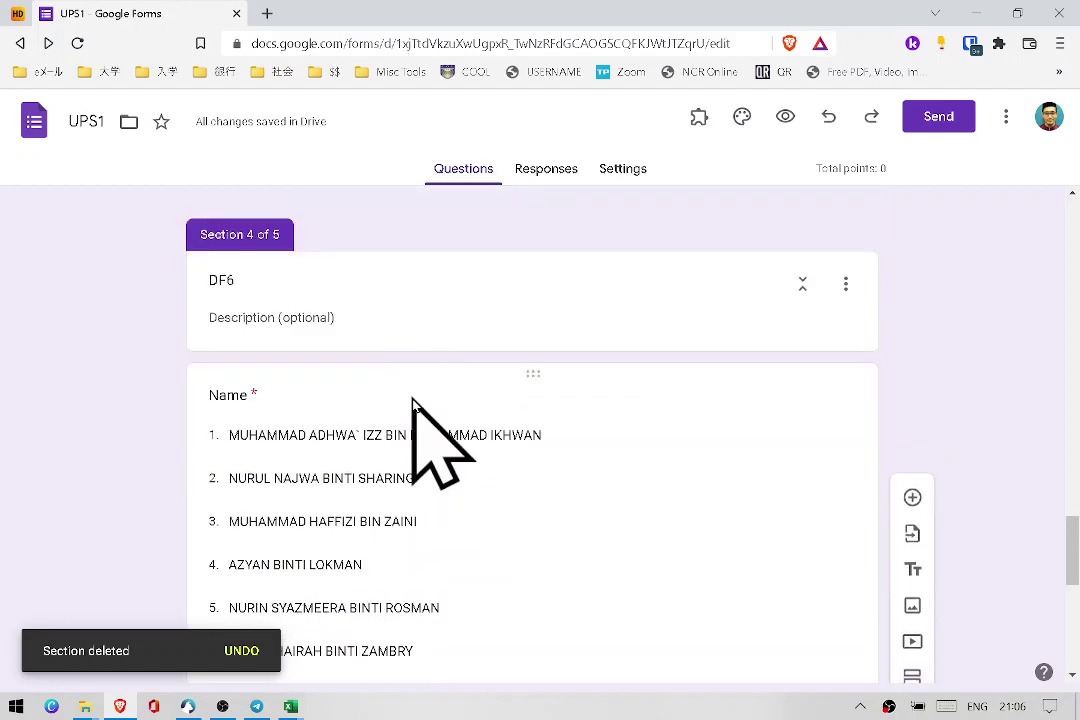
scroll(415, 415, up, 5)
scroll(425, 340, down, 7)
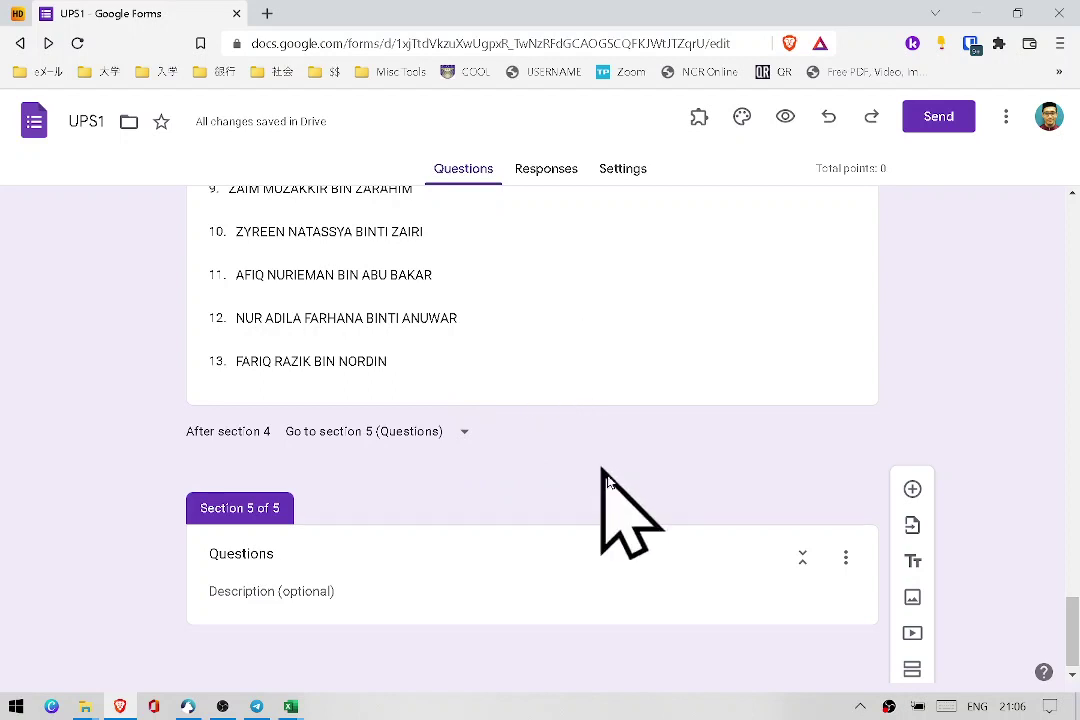
click(911, 527)
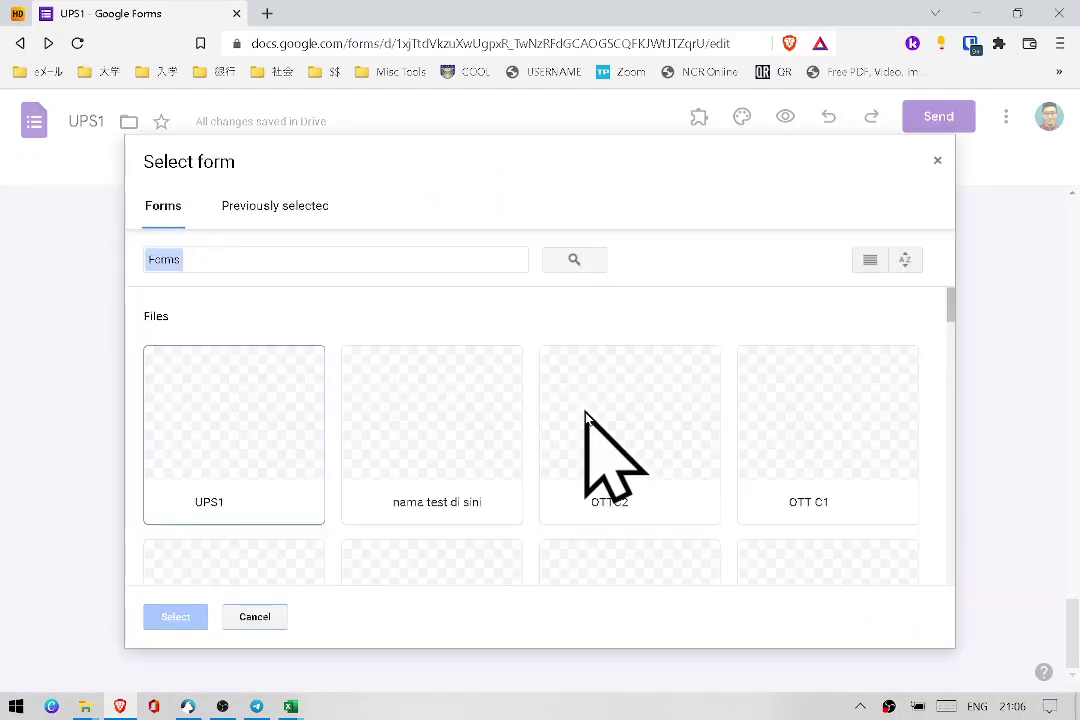
scroll(470, 460, down, 1)
scroll(521, 446, down, 2)
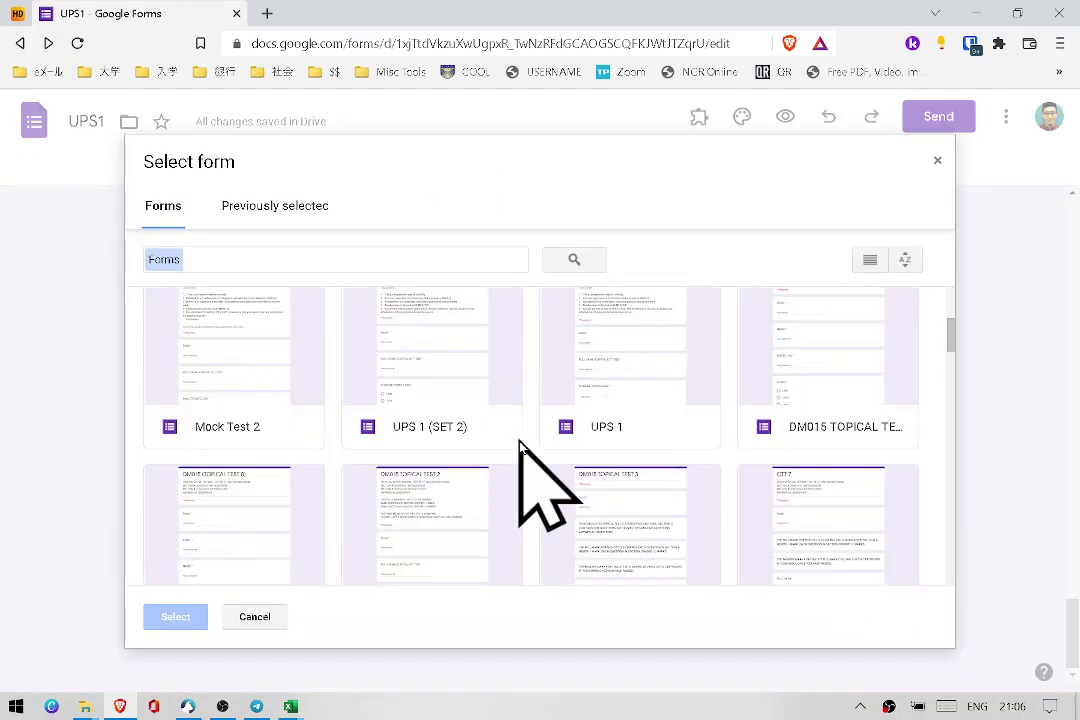
double_click(270, 398)
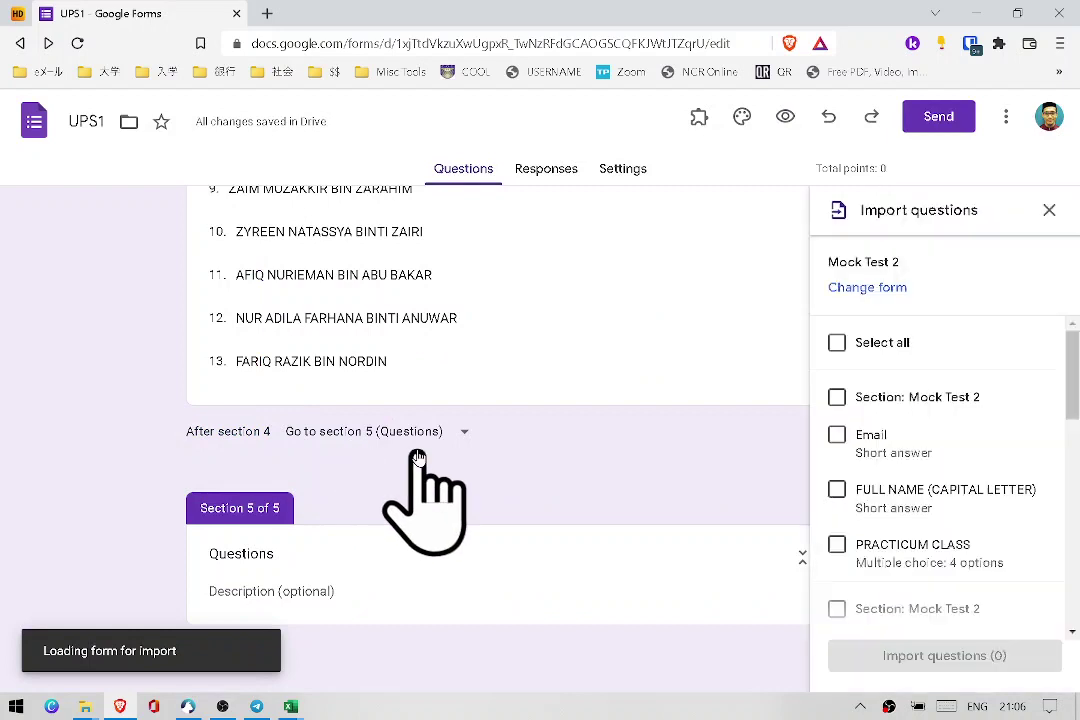
Import the second "Mock Test 2" section with all its multiple-choice questions, leaving out the email, full name and practicum class items.
scroll(1000, 434, down, 5)
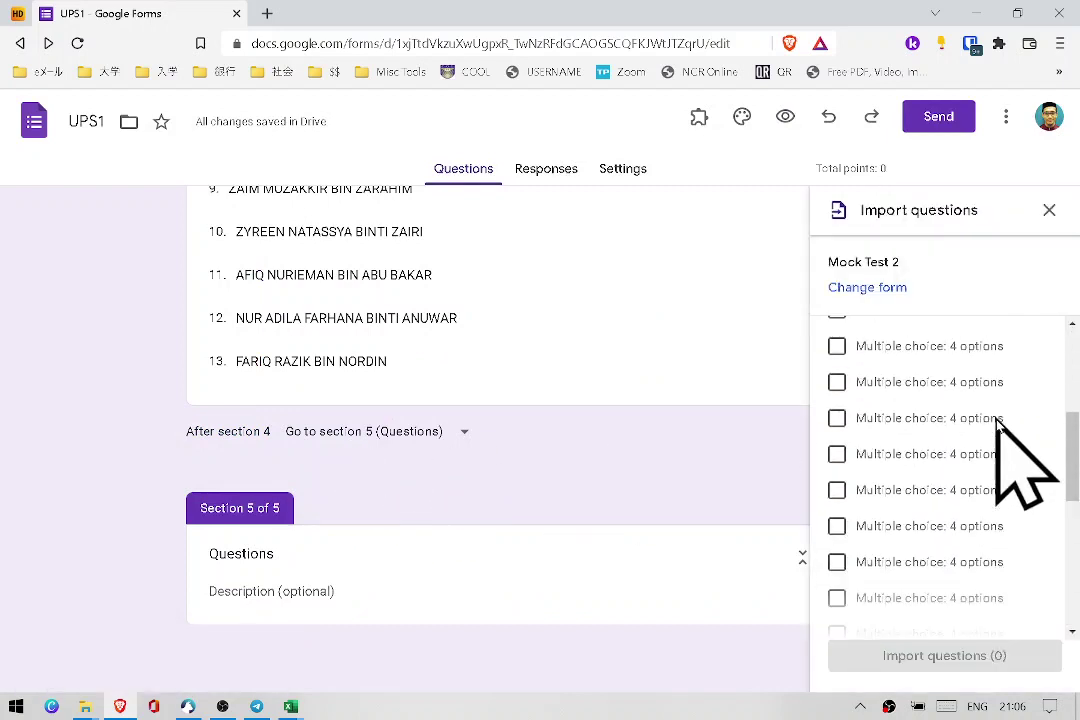
scroll(1010, 460, up, 4)
click(845, 497)
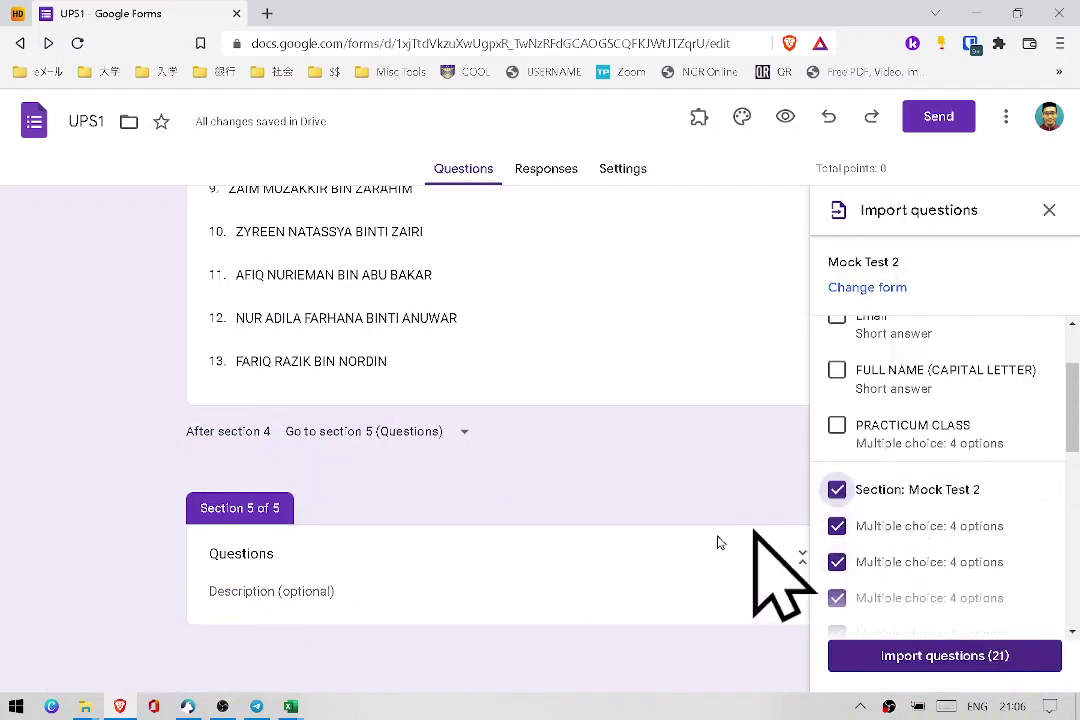
click(923, 664)
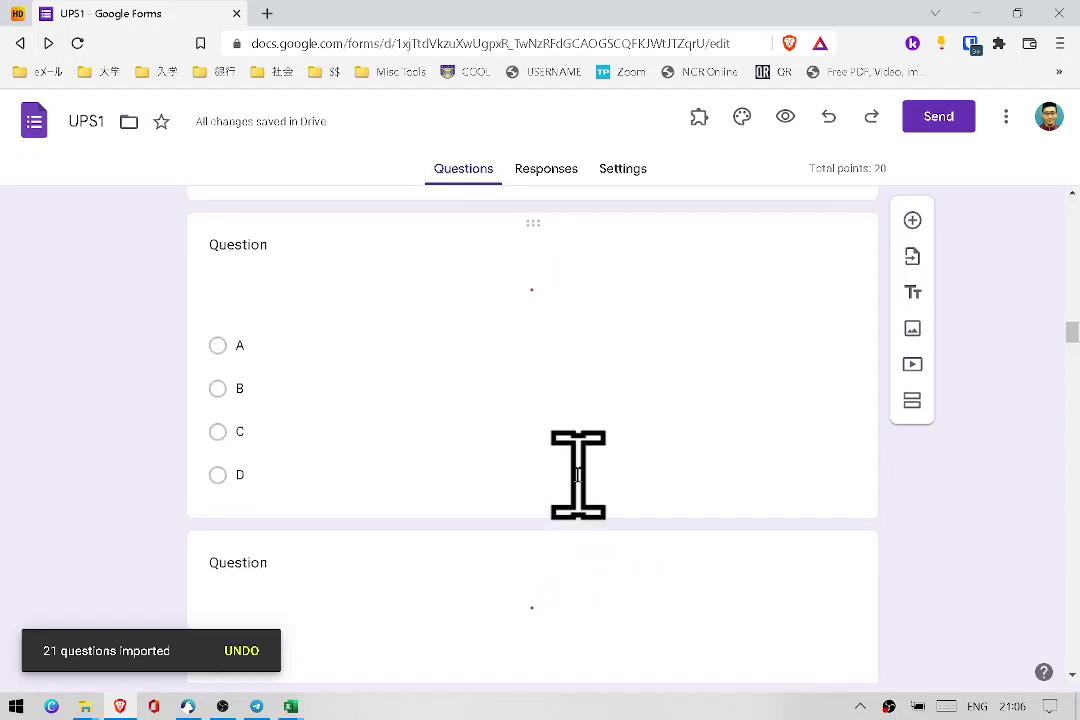
Move the imported Mock Test 2 section to the end of the form, after the Questions section, and save the new section order.
scroll(591, 430, up, 20)
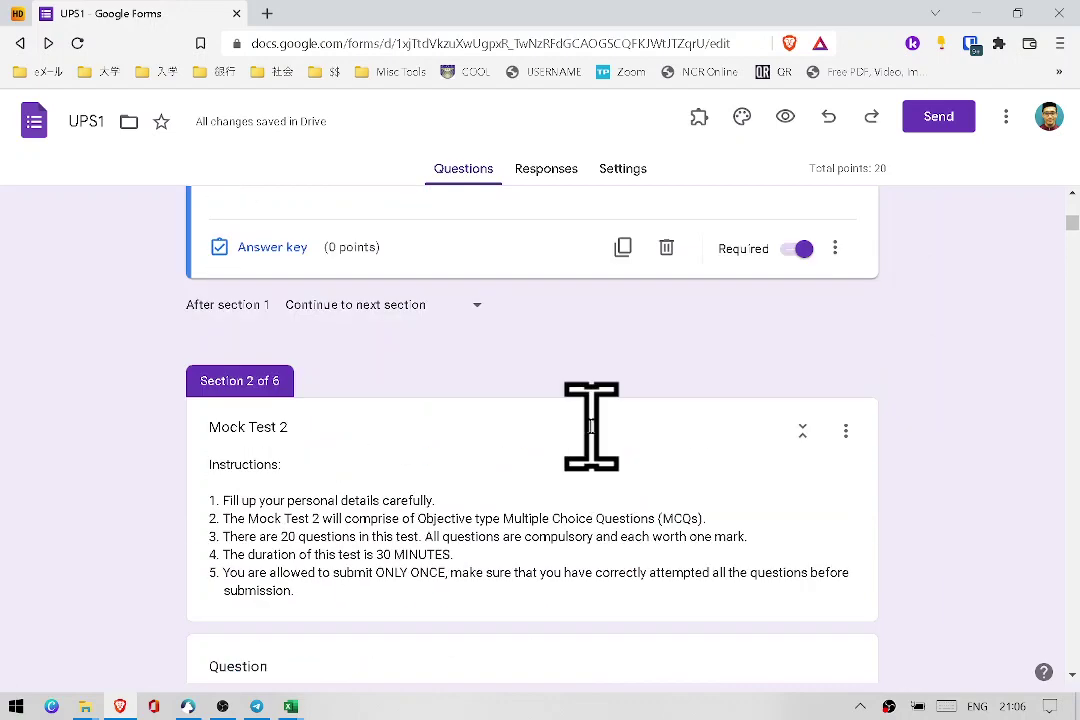
scroll(591, 430, down, 4)
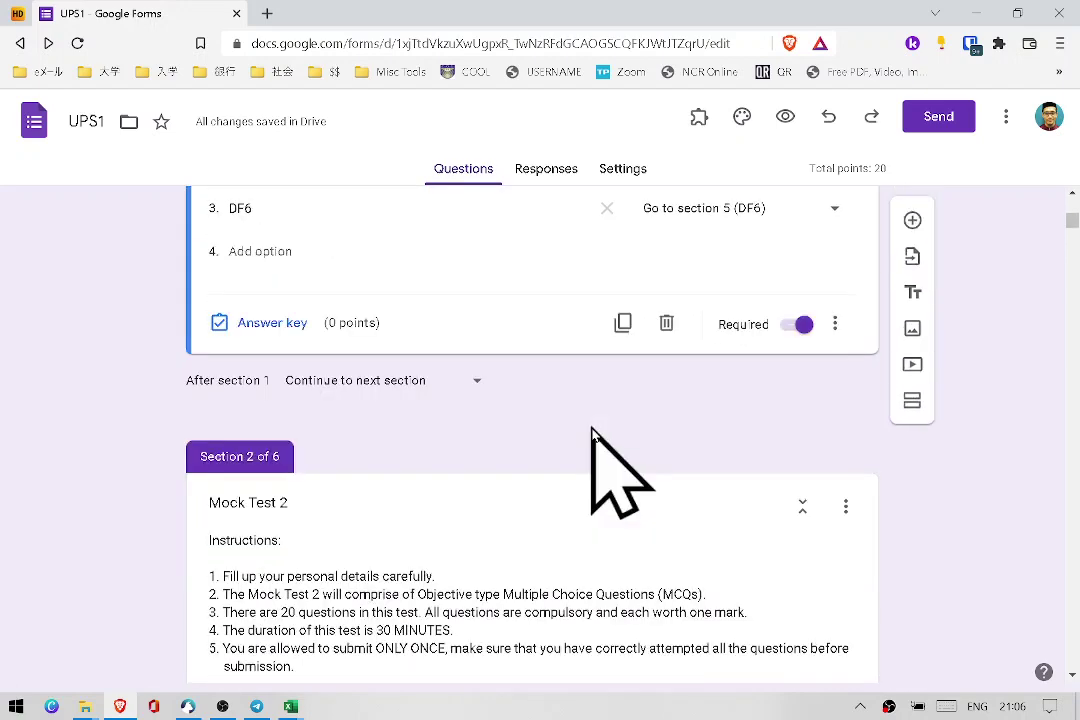
scroll(560, 450, down, 1)
scroll(470, 490, up, 2)
scroll(410, 506, down, 1)
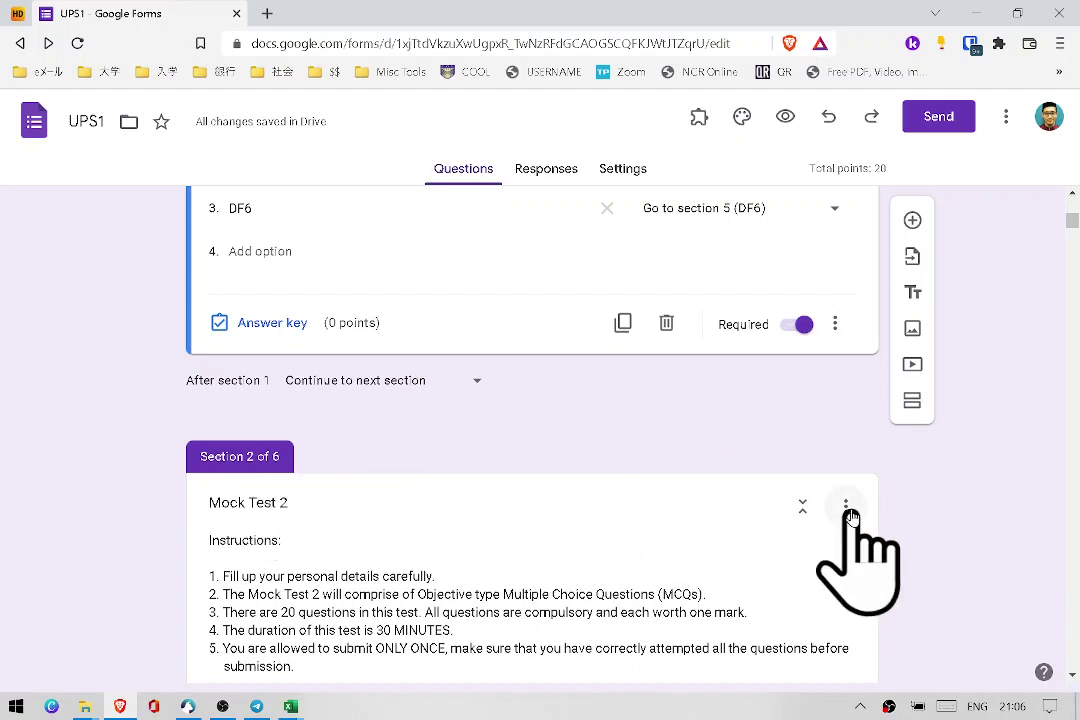
scroll(851, 515, down, 2)
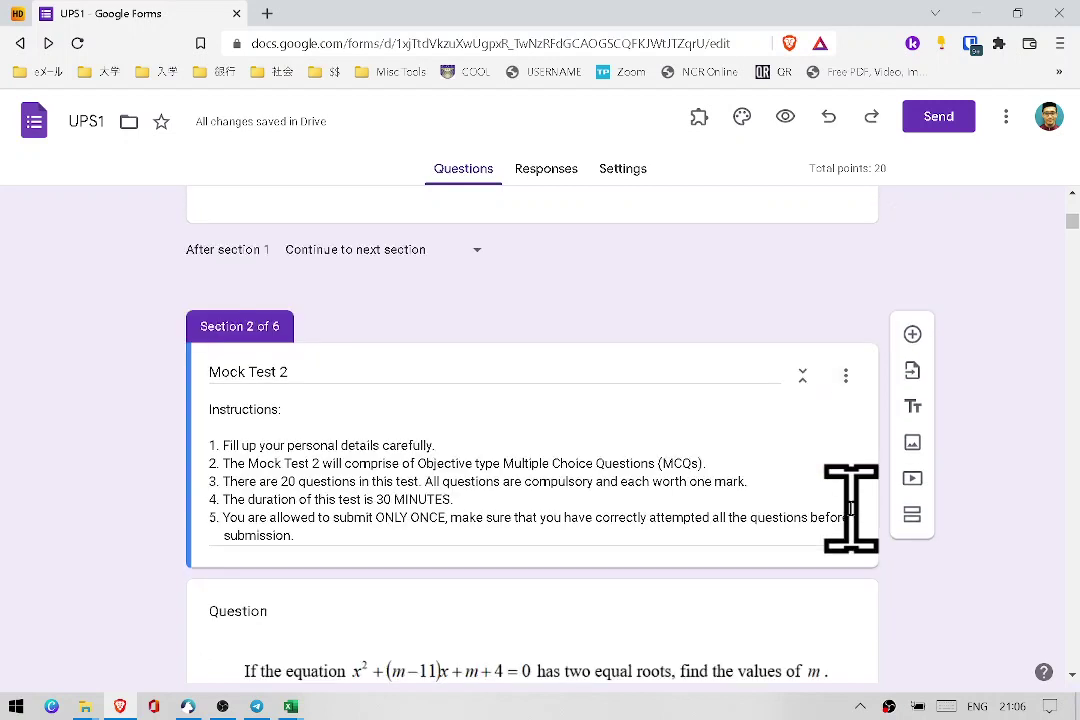
click(845, 380)
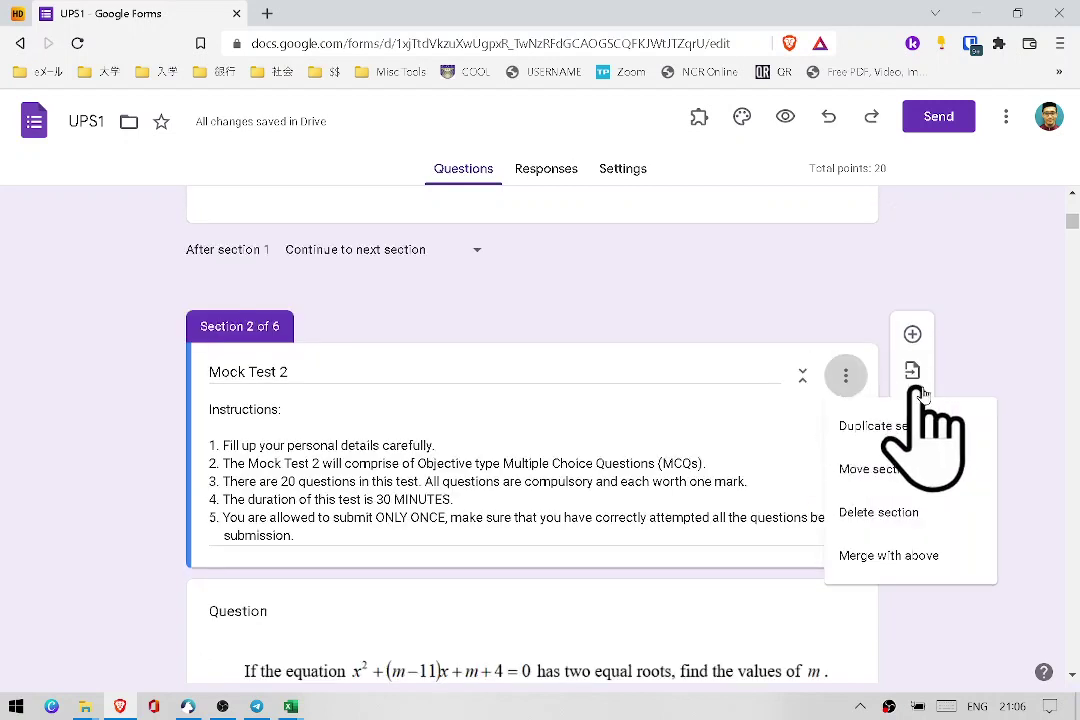
click(938, 484)
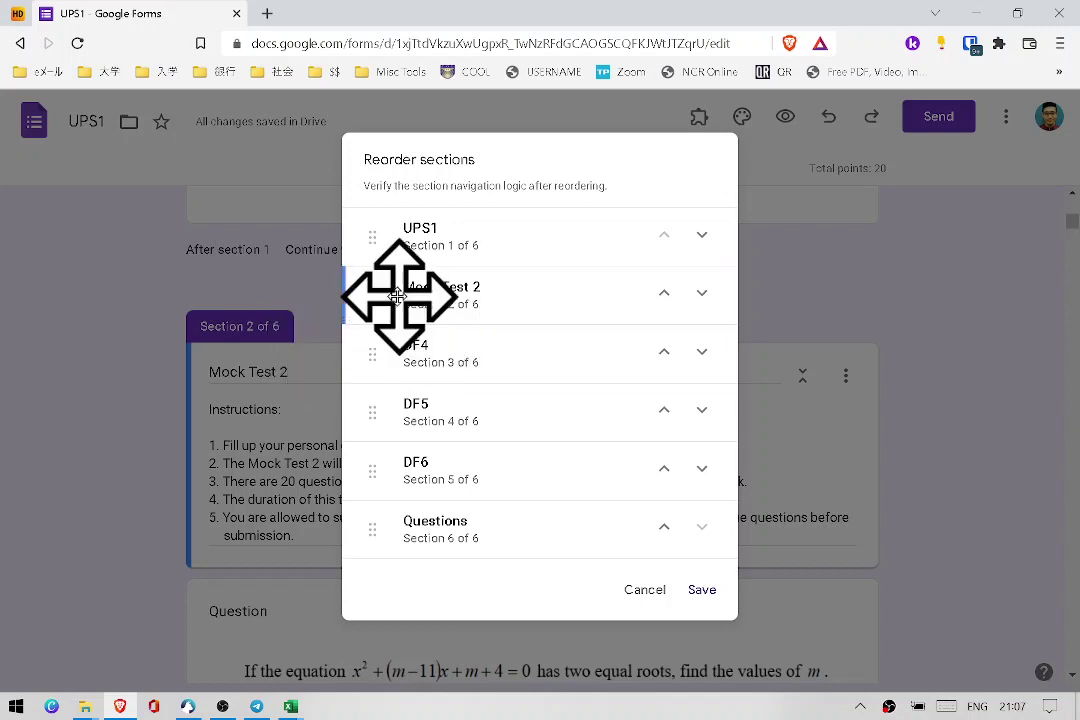
drag(378, 298, 427, 540)
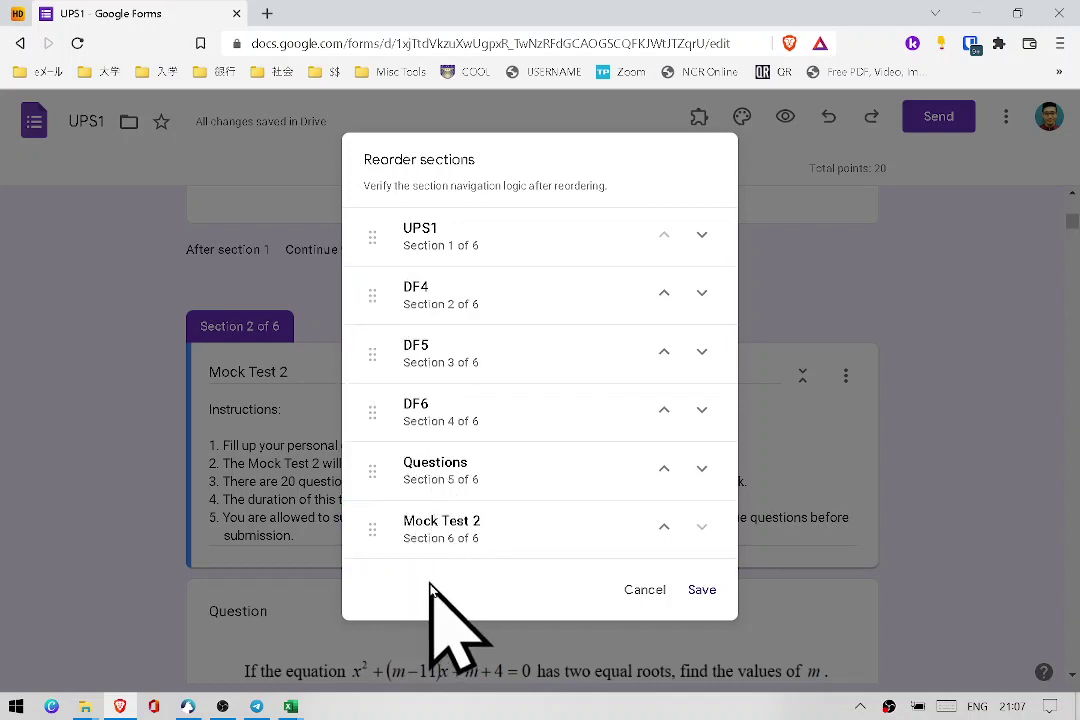
drag(378, 523, 392, 548)
click(703, 590)
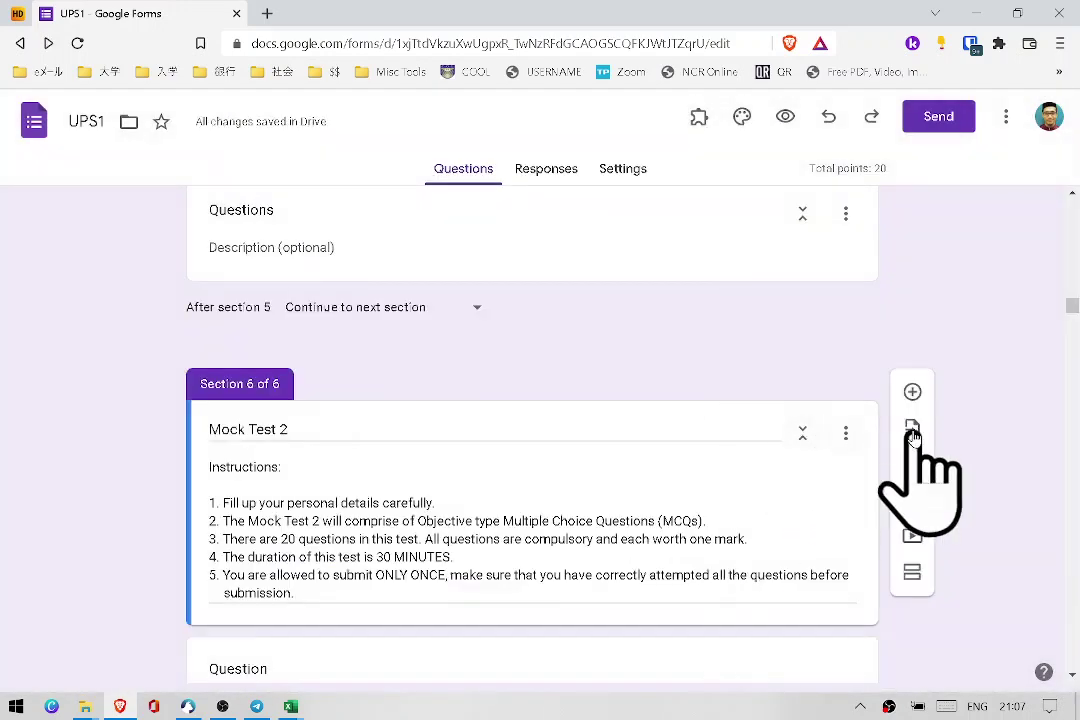
Merge the Mock Test 2 section into the Questions section above it.
click(846, 440)
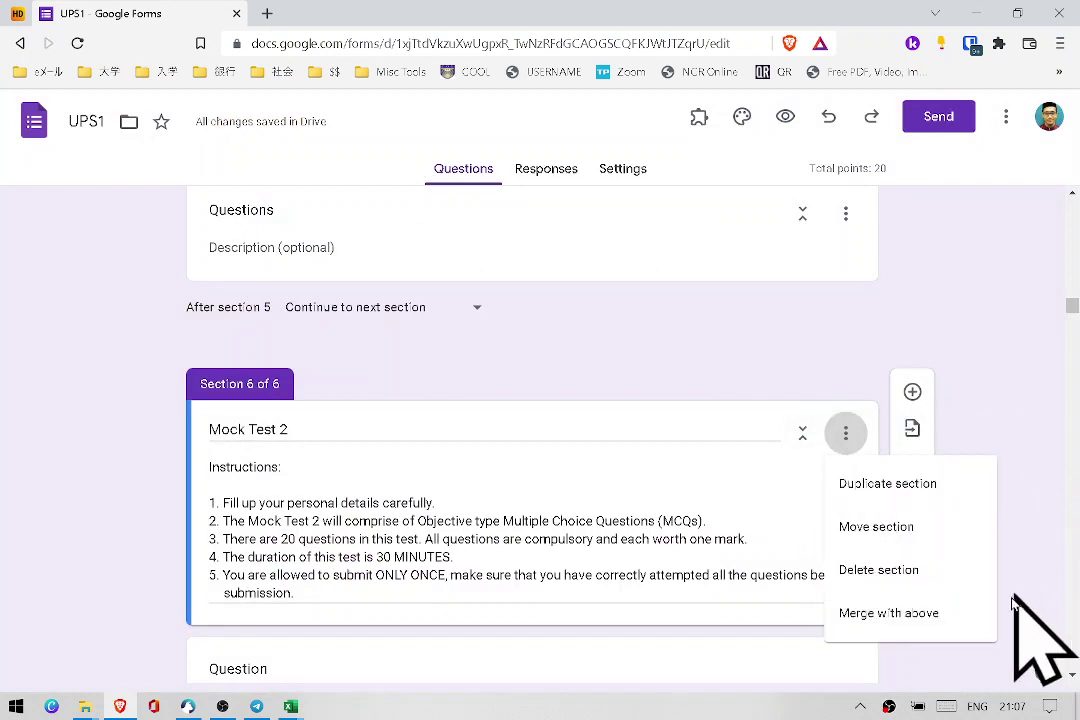
click(940, 630)
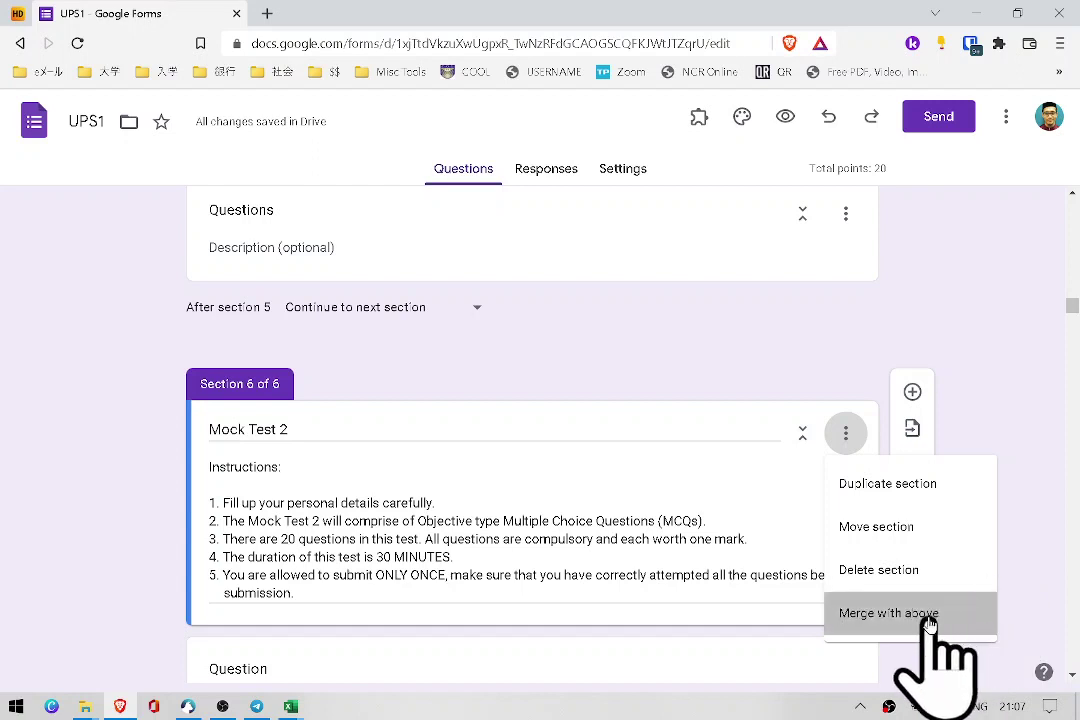
click(929, 622)
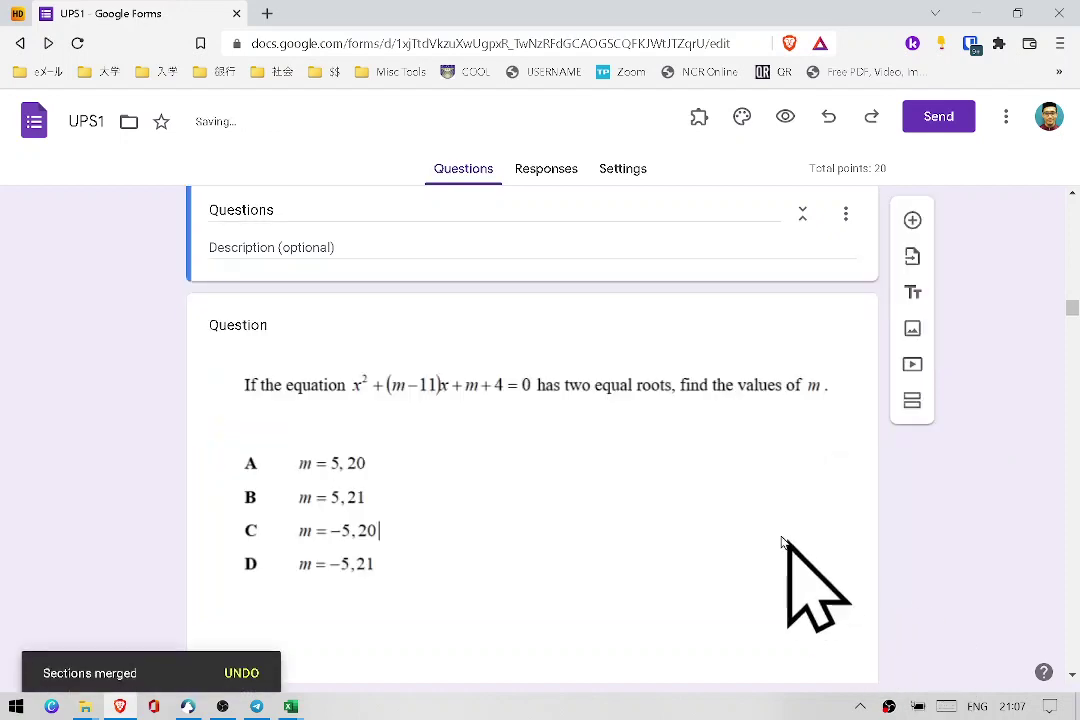
Review the imported multiple-choice questions in the merged Questions section through to the end of the form.
scroll(661, 470, down, 3)
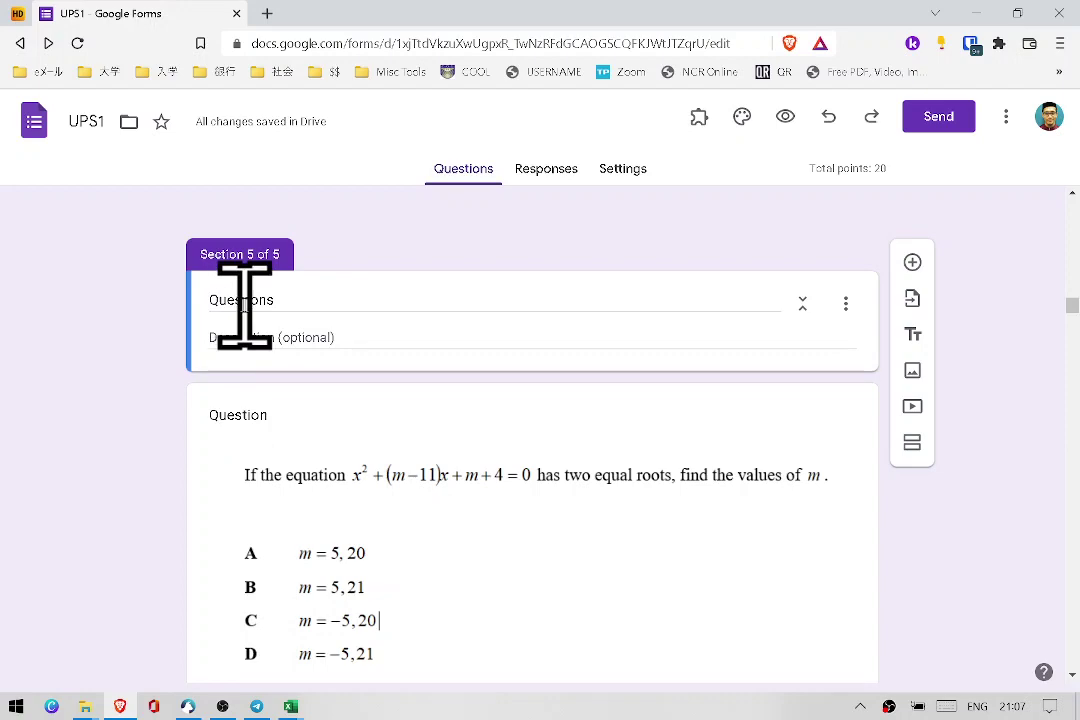
scroll(253, 398, down, 10)
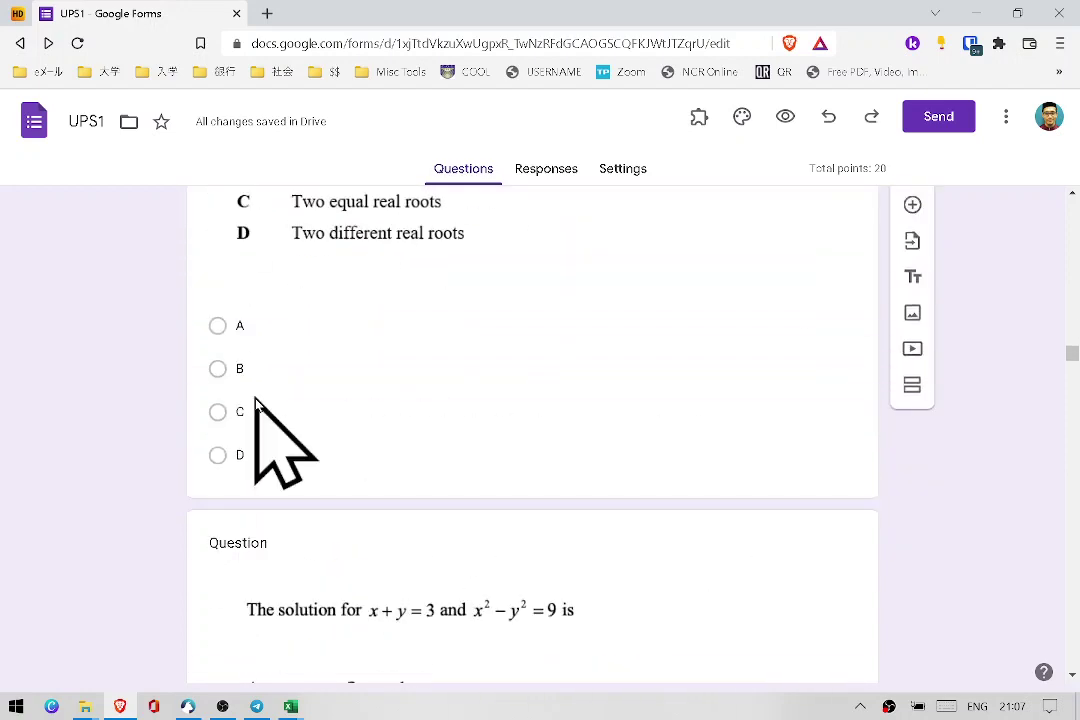
scroll(255, 400, down, 20)
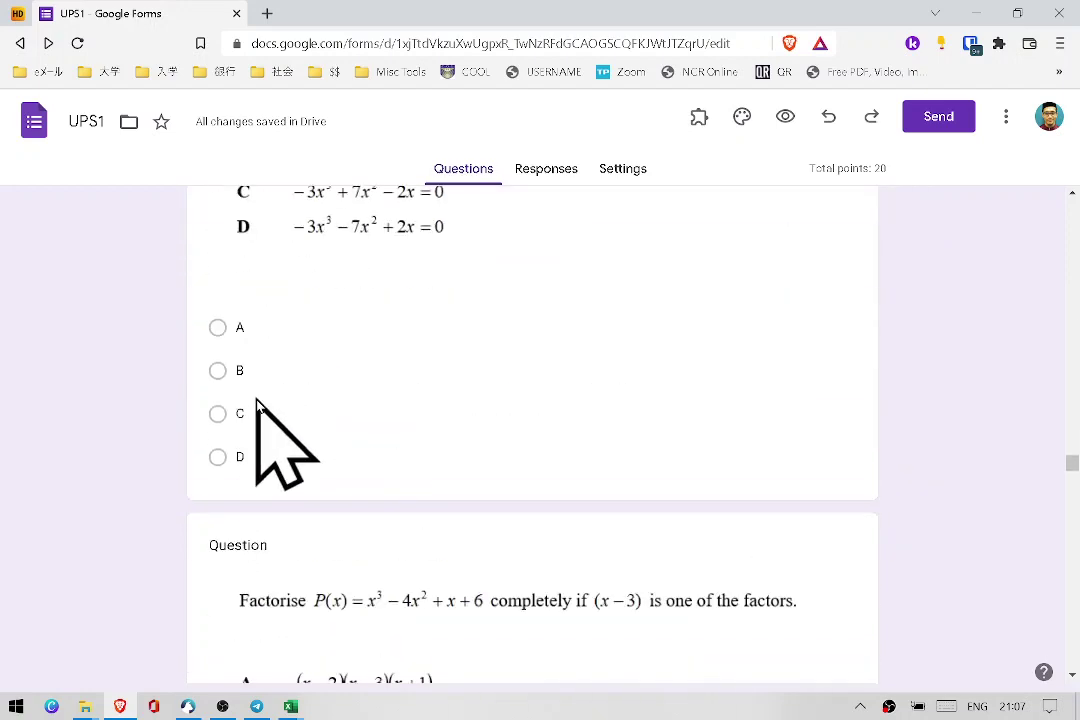
scroll(256, 402, down, 20)
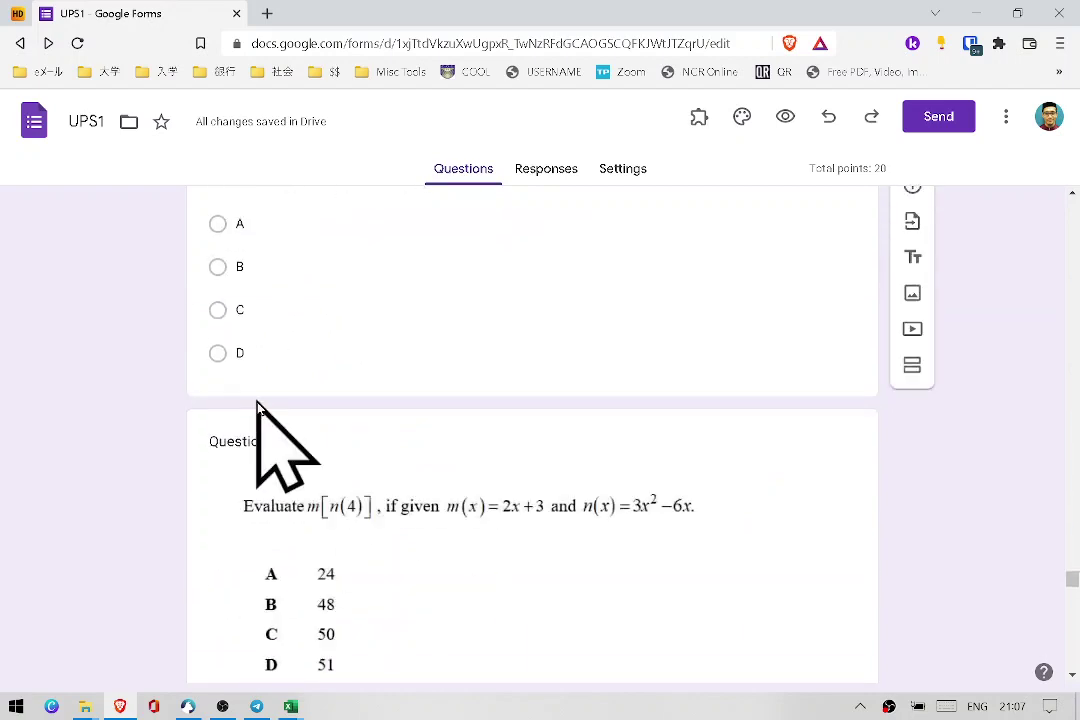
scroll(256, 402, down, 15)
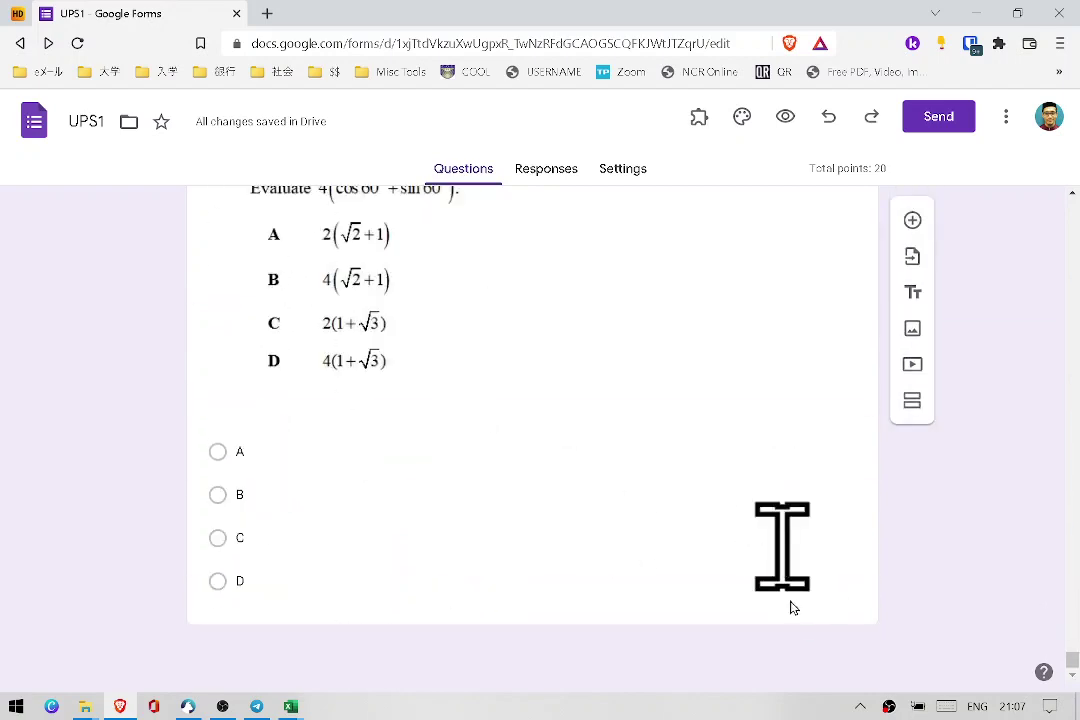
scroll(815, 570, up, 7)
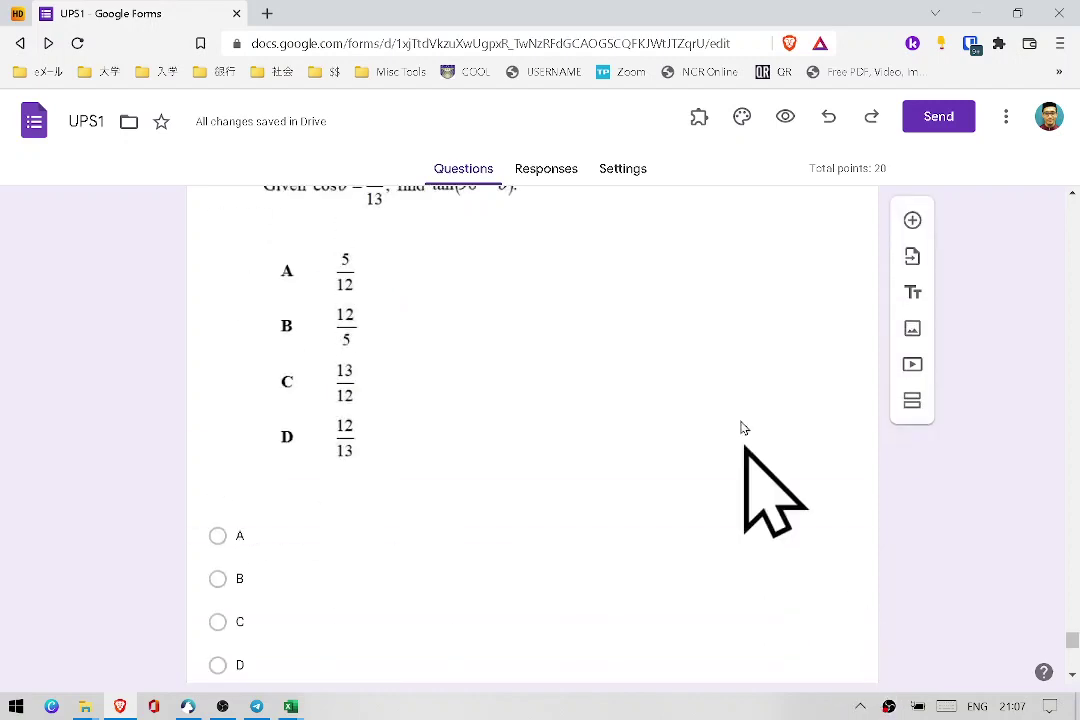
scroll(900, 350, down, 4)
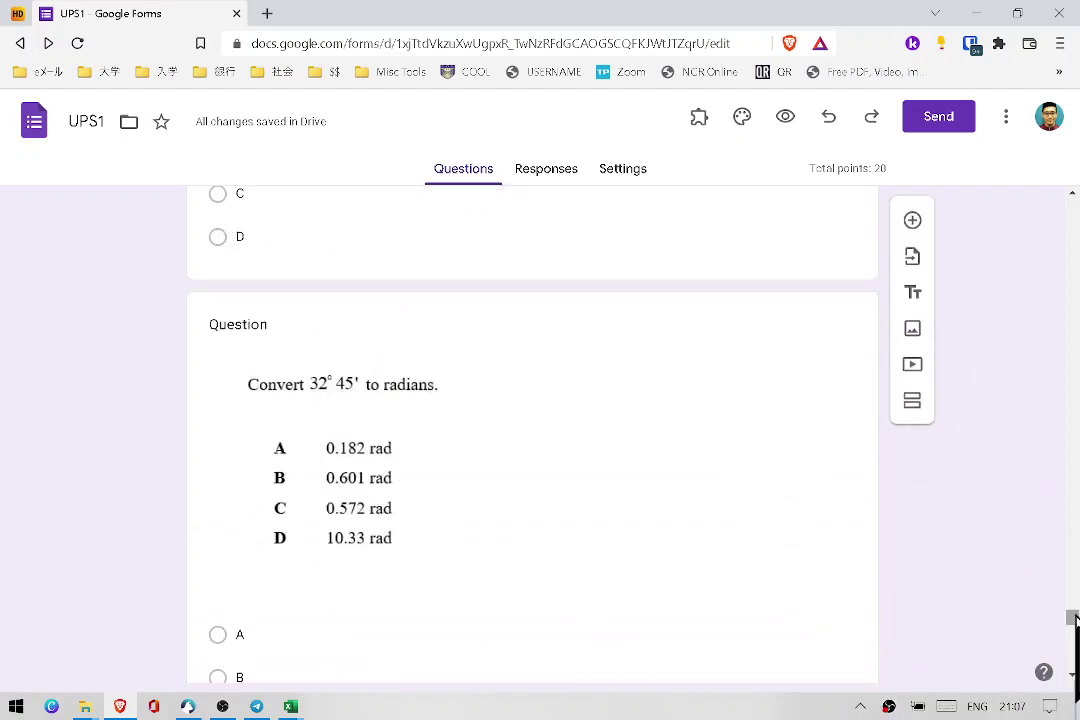
drag(1073, 618, 1071, 202)
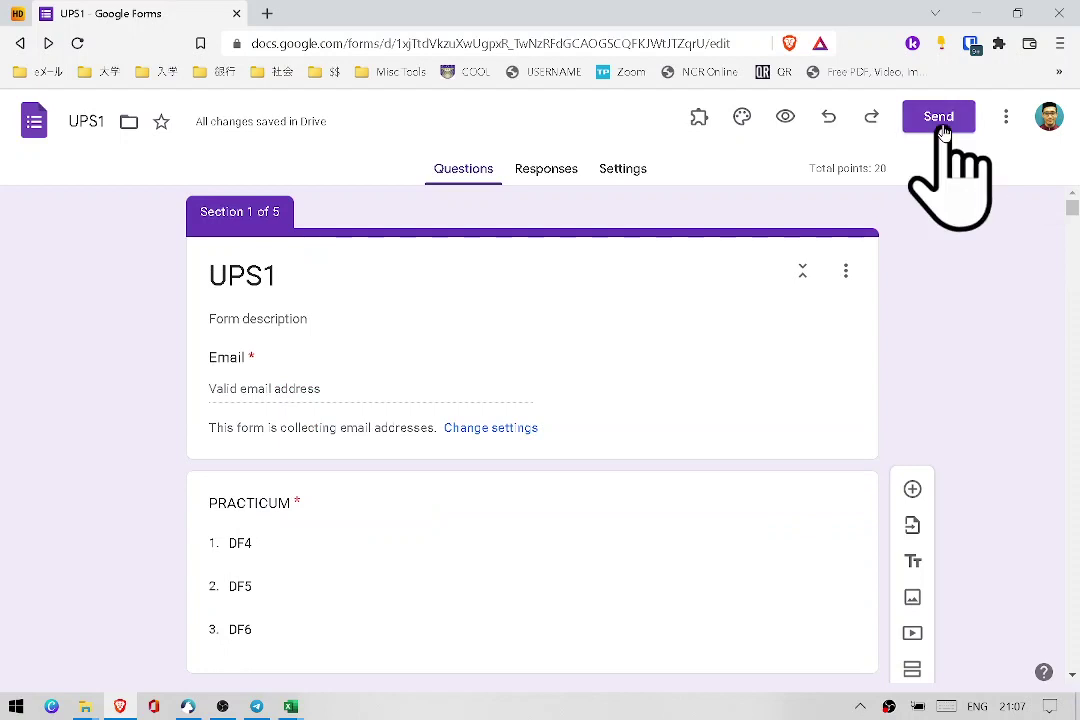
Generate a shortened link for sharing the UPS1 form and close the sending options.
click(940, 120)
click(468, 254)
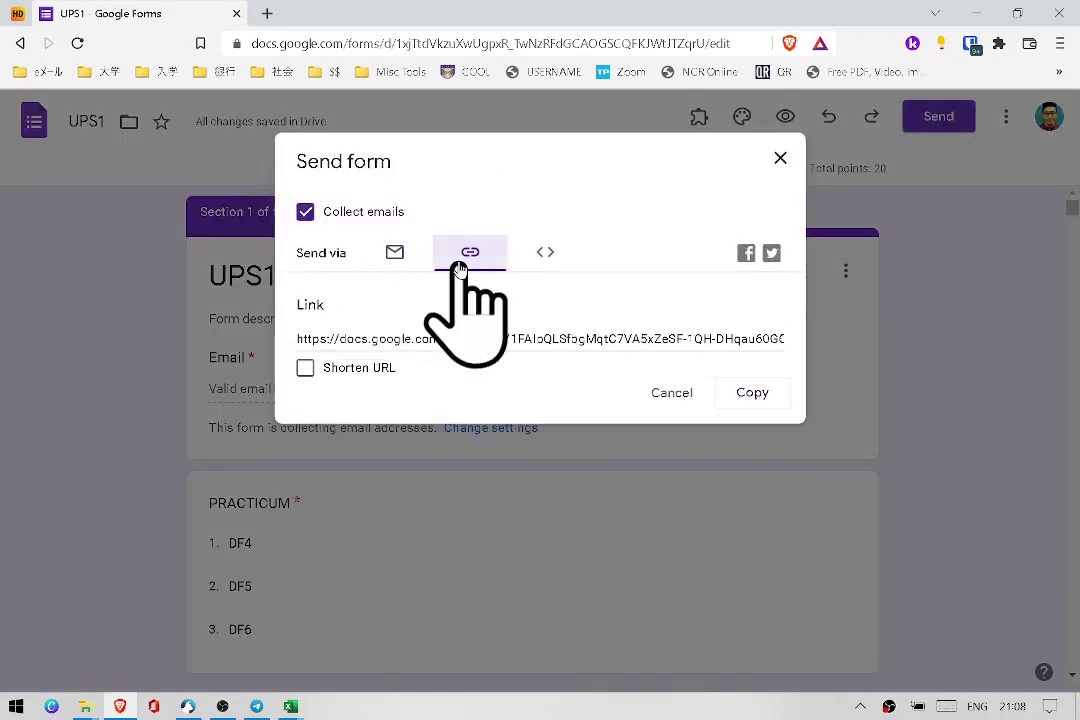
click(375, 368)
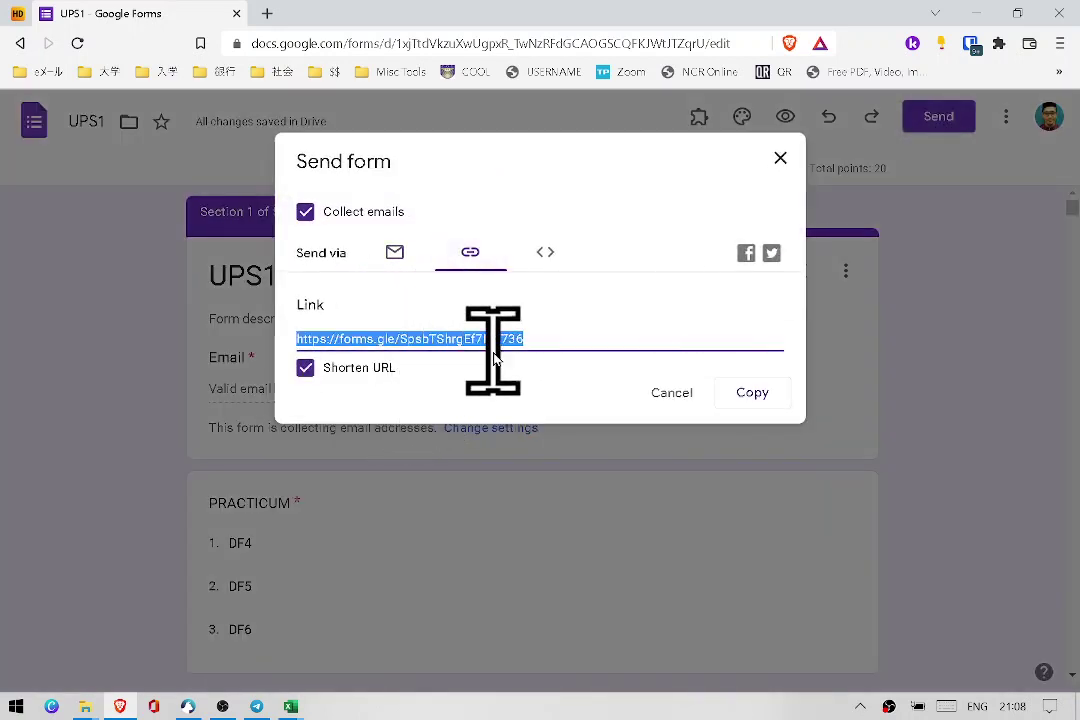
click(781, 161)
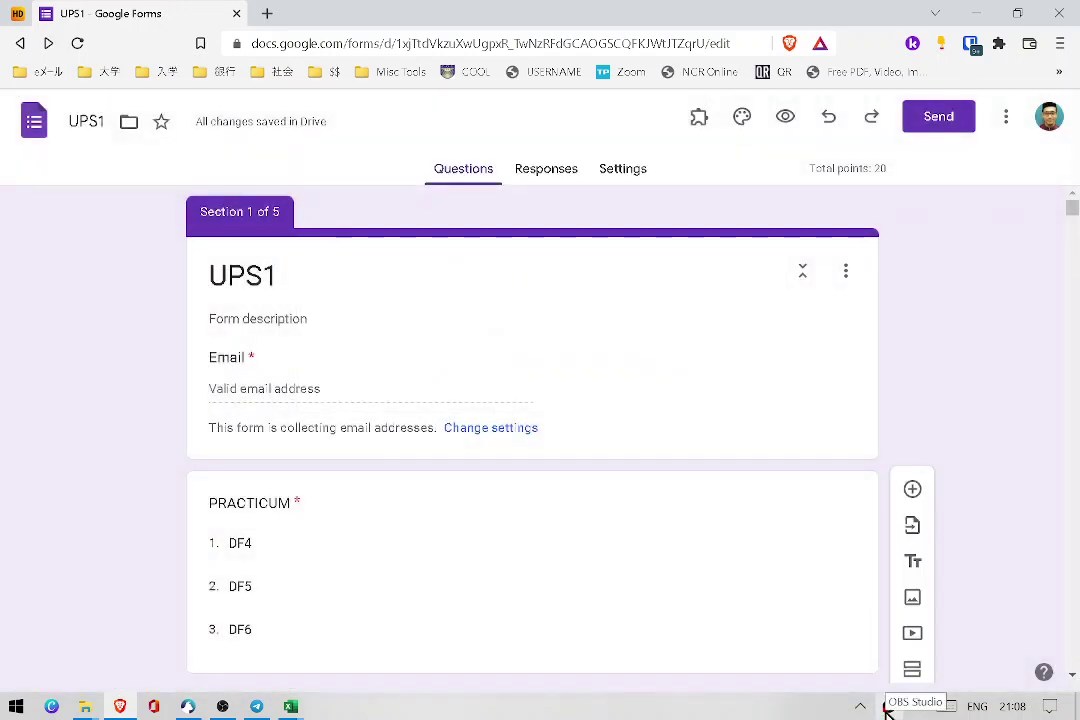